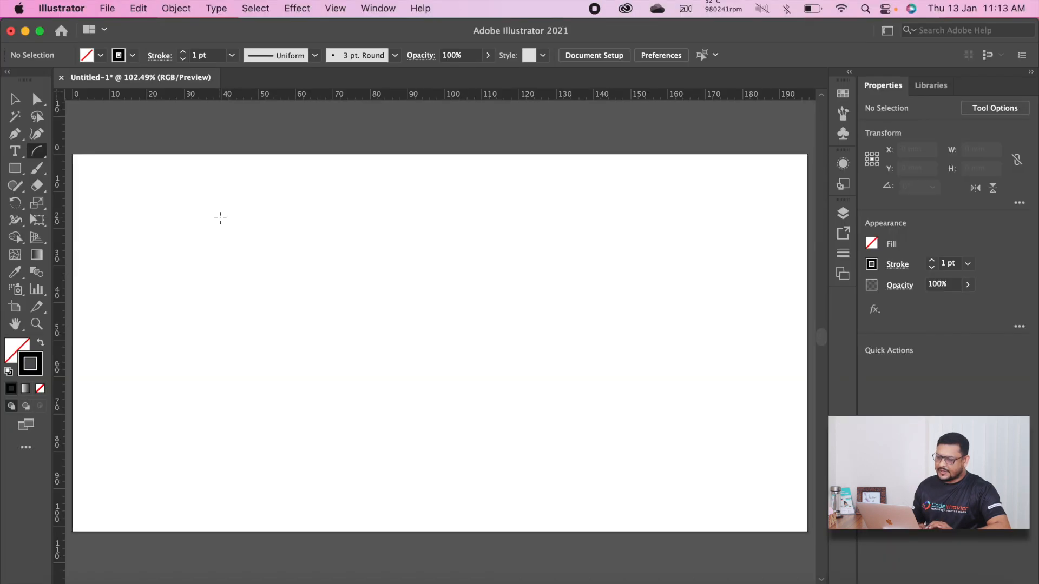
Draw four separate open arcs across the upper half of the artboard, the last one about 17 mm wide and high.
{"action": "left_click_drag", "start_coordinate": [572, 423], "coordinate": [782, 583]}
{"action": "left_click_drag", "start_coordinate": [299, 281], "coordinate": [283, 277]}
{"action": "left_click_drag", "start_coordinate": [375, 247], "coordinate": [468, 307]}
{"action": "left_click_drag", "start_coordinate": [597, 218], "coordinate": [683, 307]}
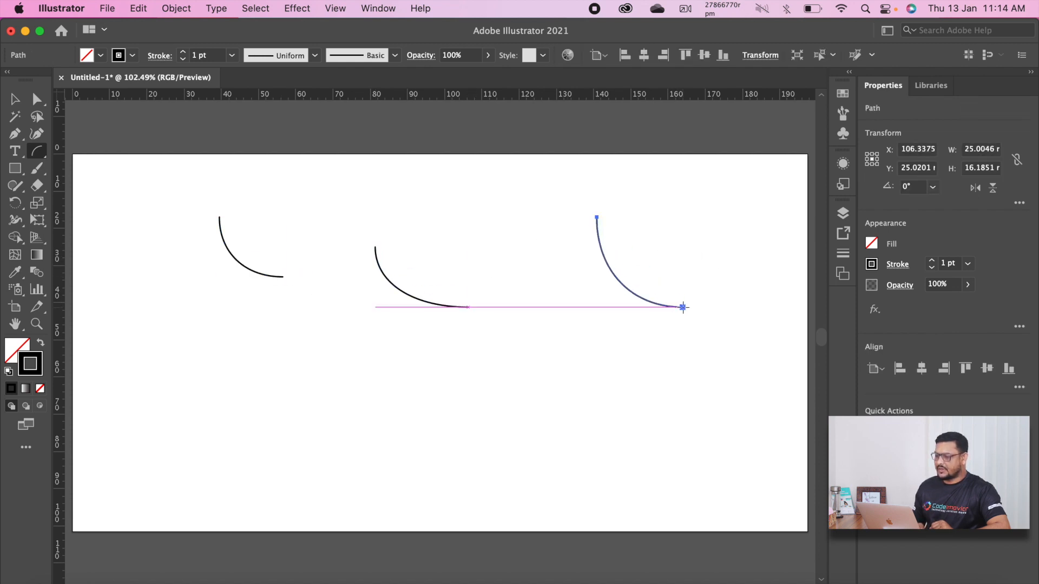
{"action": "left_click_drag", "start_coordinate": [704, 212], "coordinate": [768, 276]}
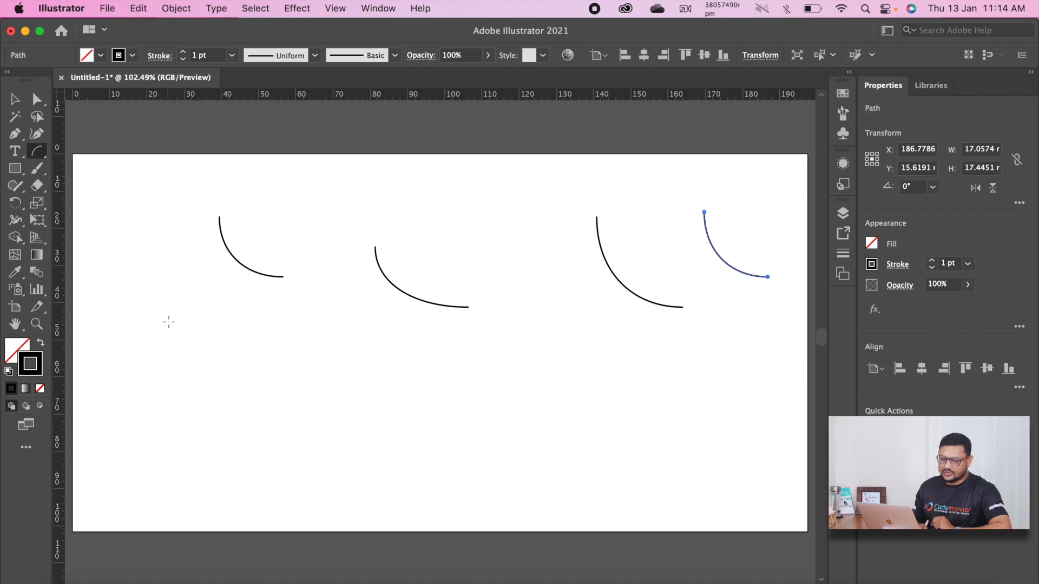
Draw a larger arc about 32 by 33 mm in the artboard's lower-left area, flipping it repeatedly between convex and concave.
{"action": "left_click_drag", "start_coordinate": [171, 316], "coordinate": [291, 436]}
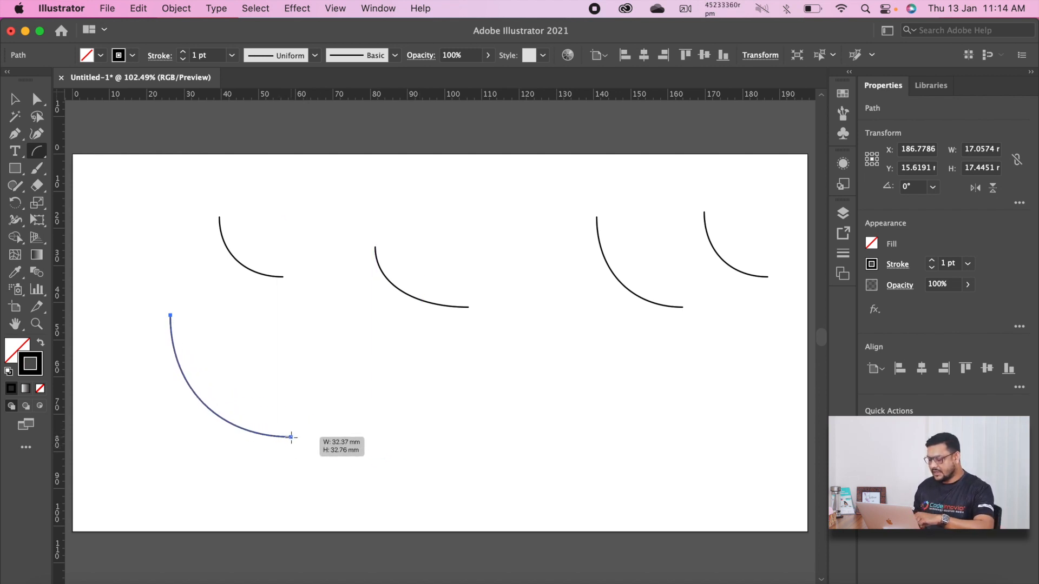
{"action": "key", "text": "f"}
{"action": "left_click_drag", "start_coordinate": [291, 436], "coordinate": [291, 437]}
{"action": "key", "text": "f"}
{"action": "key", "text": "f"}
{"action": "key", "text": "f"}
{"action": "key", "text": "f"}
{"action": "key", "text": "f"}
{"action": "key", "text": "f"}
{"action": "key", "text": "f"}
{"action": "key", "text": "f"}
{"action": "key", "text": "f"}
{"action": "key", "text": "f"}
{"action": "key", "text": "f"}
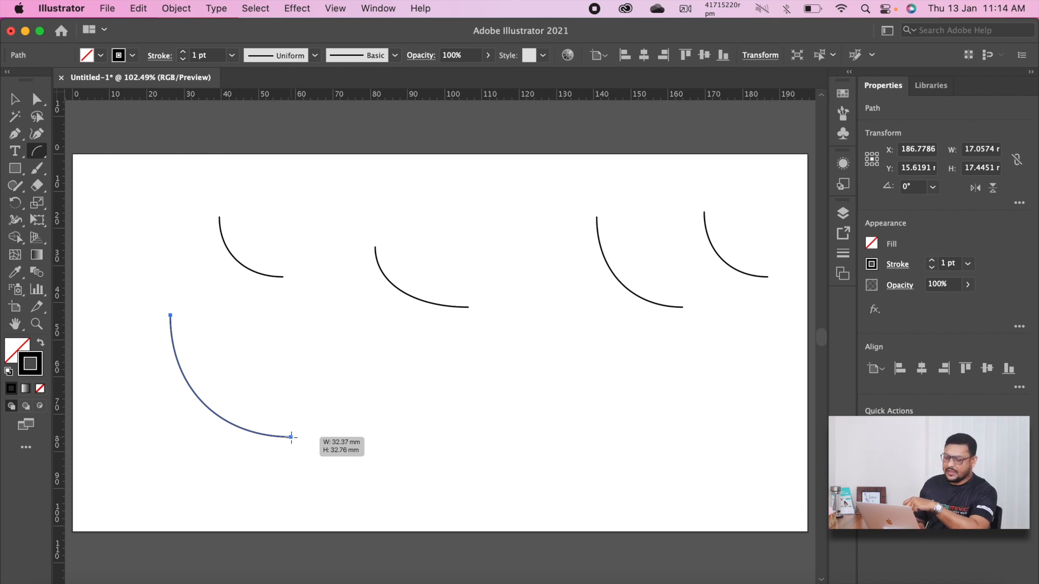
Vary the slope of the arc being drawn between steeper and flatter, finishing it at a slope of 80.
{"action": "key", "text": "Up"}
{"action": "key", "text": "Up"}
{"action": "key", "text": "Up"}
{"action": "key", "text": "Up"}
{"action": "key", "text": "Up"}
{"action": "key", "text": "Up"}
{"action": "left_click_drag", "start_coordinate": [291, 437], "coordinate": [291, 437]}
{"action": "key", "text": "Down"}
{"action": "key", "text": "Down"}
{"action": "key", "text": "Down"}
{"action": "key", "text": "Down"}
{"action": "key", "text": "Down"}
{"action": "key", "text": "Down"}
{"action": "key", "text": "Down"}
{"action": "key", "text": "Down"}
{"action": "key", "text": "Down"}
{"action": "key", "text": "Down"}
{"action": "key", "text": "Down"}
{"action": "key", "text": "Down"}
{"action": "key", "text": "Up"}
{"action": "key", "text": "Up"}
{"action": "key", "text": "Up"}
{"action": "key", "text": "Up"}
{"action": "key", "text": "Up"}
{"action": "key", "text": "Up"}
{"action": "key", "text": "Down"}
{"action": "key", "text": "Down"}
{"action": "key", "text": "Down"}
{"action": "key", "text": "Down"}
{"action": "key", "text": "Down"}
{"action": "key", "text": "Down"}
{"action": "key", "text": "Up"}
{"action": "key", "text": "Up"}
{"action": "key", "text": "Up"}
{"action": "key", "text": "Up"}
{"action": "key", "text": "Up"}
{"action": "key", "text": "Up"}
{"action": "key", "text": "Up"}
{"action": "key", "text": "Up"}
{"action": "key", "text": "Up"}
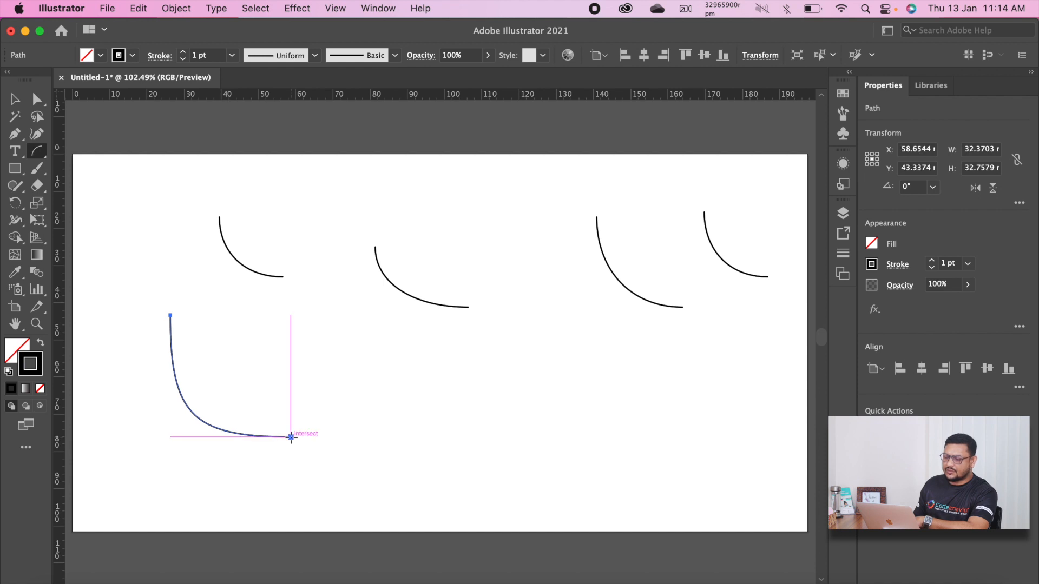
Place an open arc of 32.37 by 32.758 mm, based along the X axis with slope 80, in the artboard's lower middle.
{"action": "left_click", "coordinate": [291, 436]}
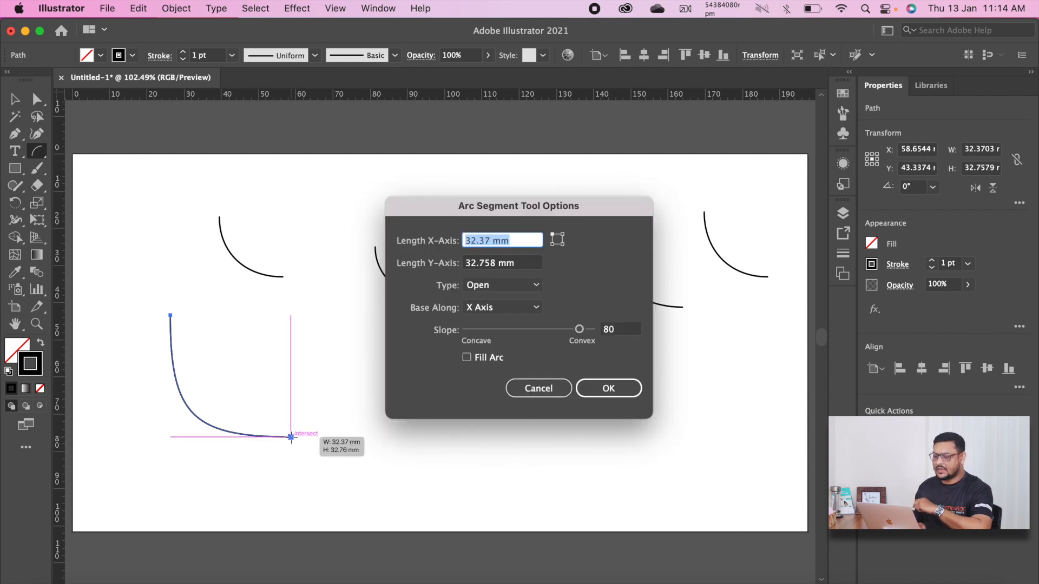
{"action": "left_click", "coordinate": [543, 388]}
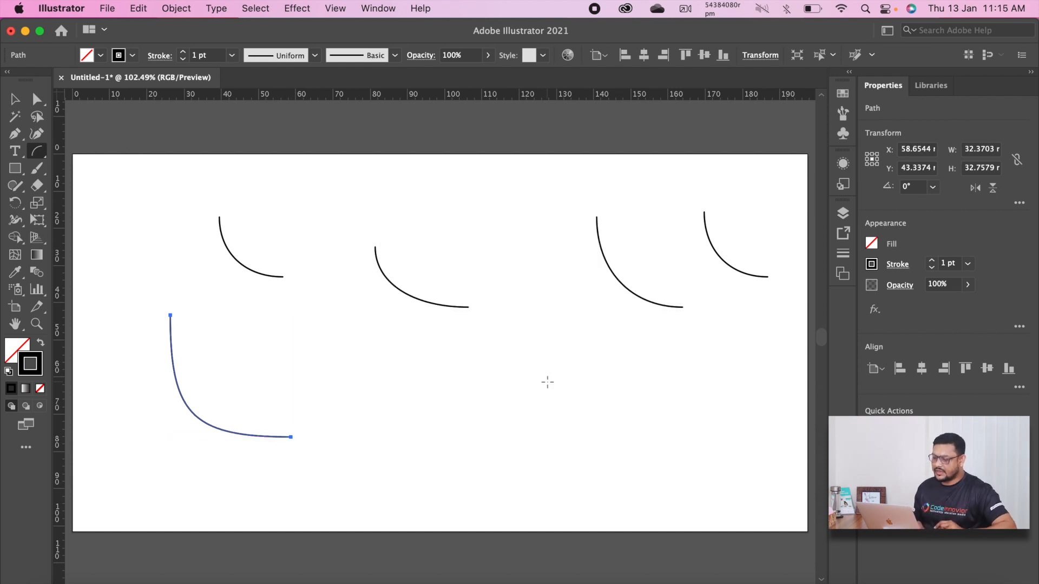
{"action": "left_click", "coordinate": [477, 383]}
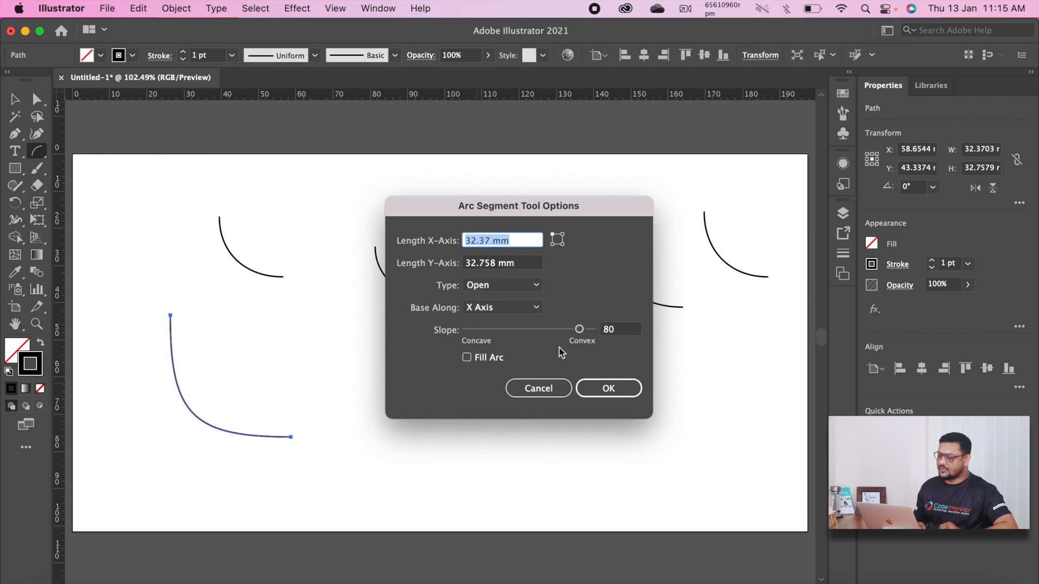
{"action": "left_click", "coordinate": [596, 389]}
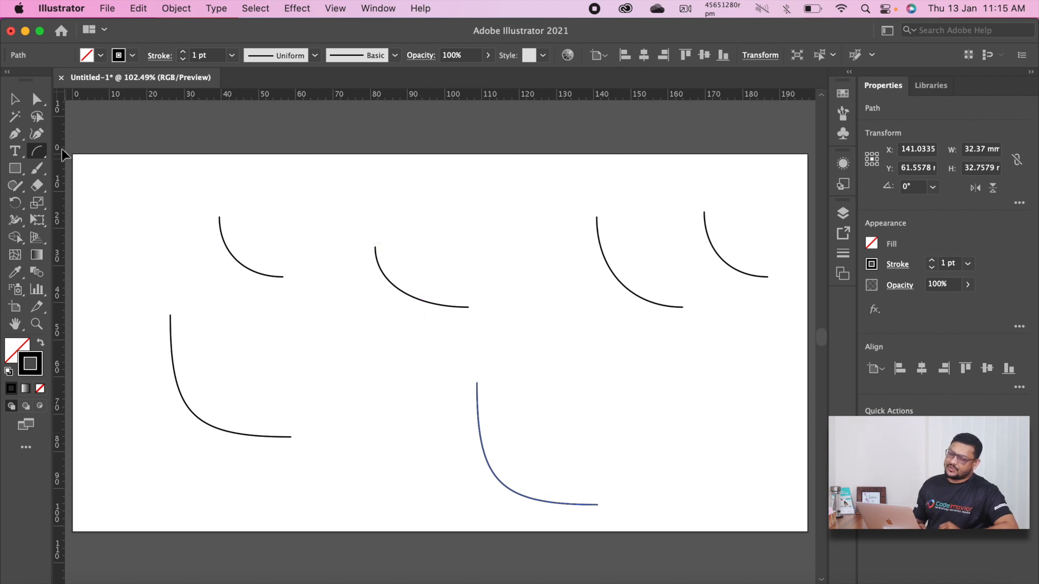
Select all the arcs on the artboard and delete them.
{"action": "left_click", "coordinate": [19, 100]}
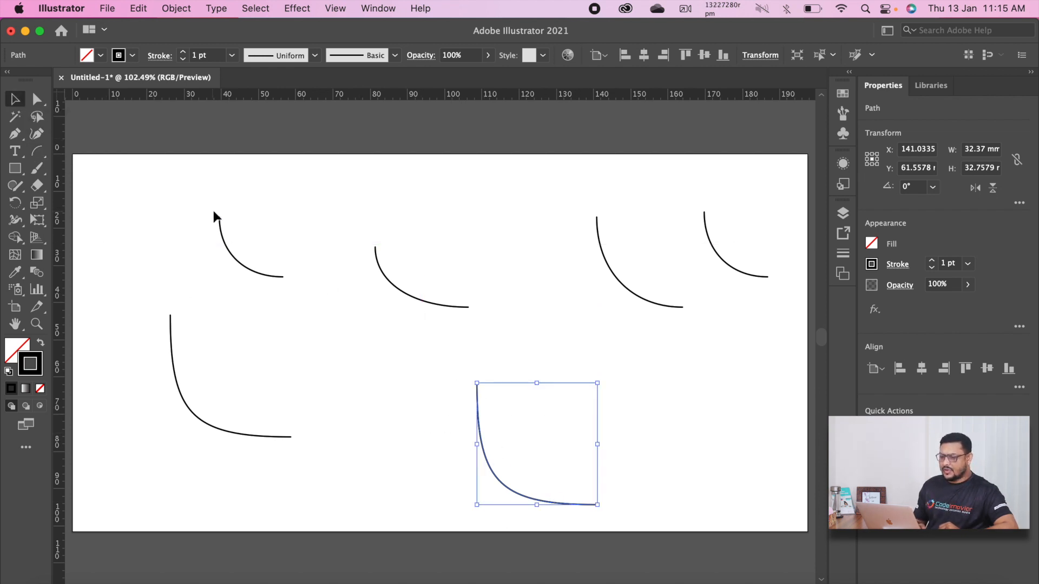
{"action": "left_click_drag", "start_coordinate": [122, 191], "coordinate": [770, 485]}
{"action": "key", "text": "BackSpace"}
Draw two arcs curving away from each other, about 19 by 21 mm on the left and 24 by 24 mm on the right.
{"action": "left_click", "coordinate": [37, 152]}
{"action": "left_click_drag", "start_coordinate": [311, 214], "coordinate": [241, 292]}
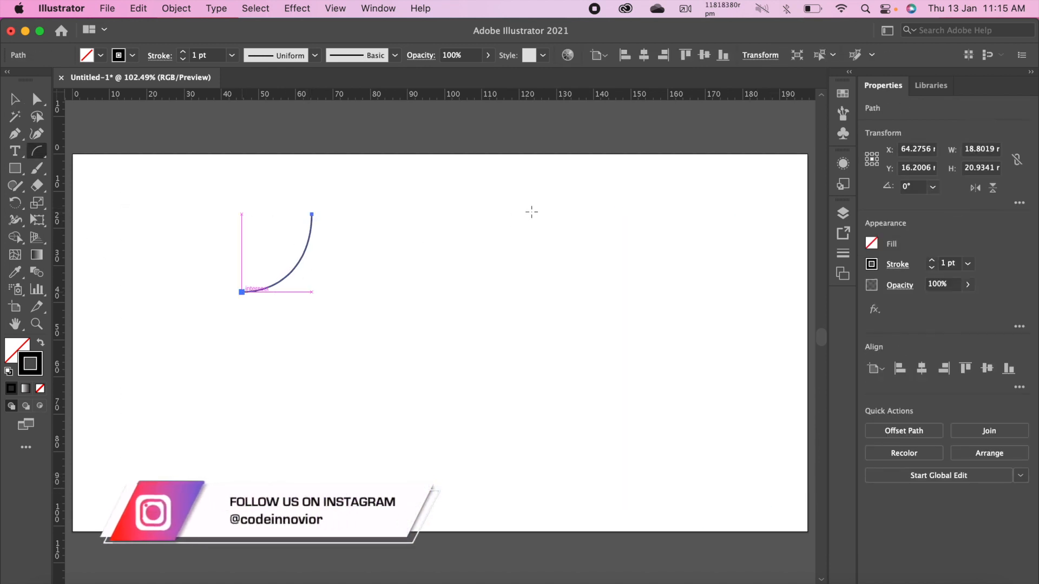
{"action": "left_click_drag", "start_coordinate": [512, 206], "coordinate": [601, 296]}
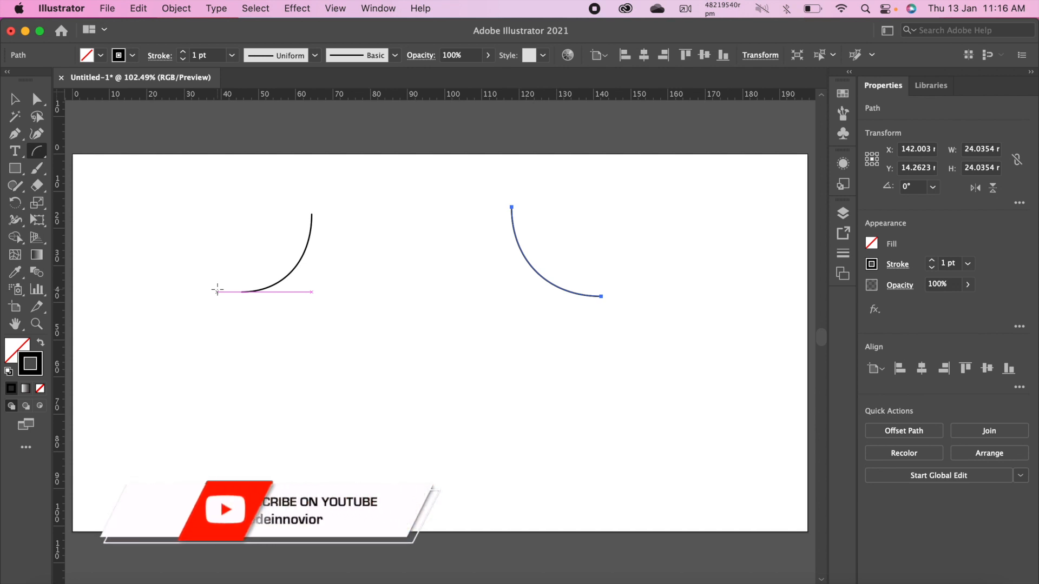
Join the upper end anchor points of the two arcs with a straight segment.
{"action": "key", "text": "a"}
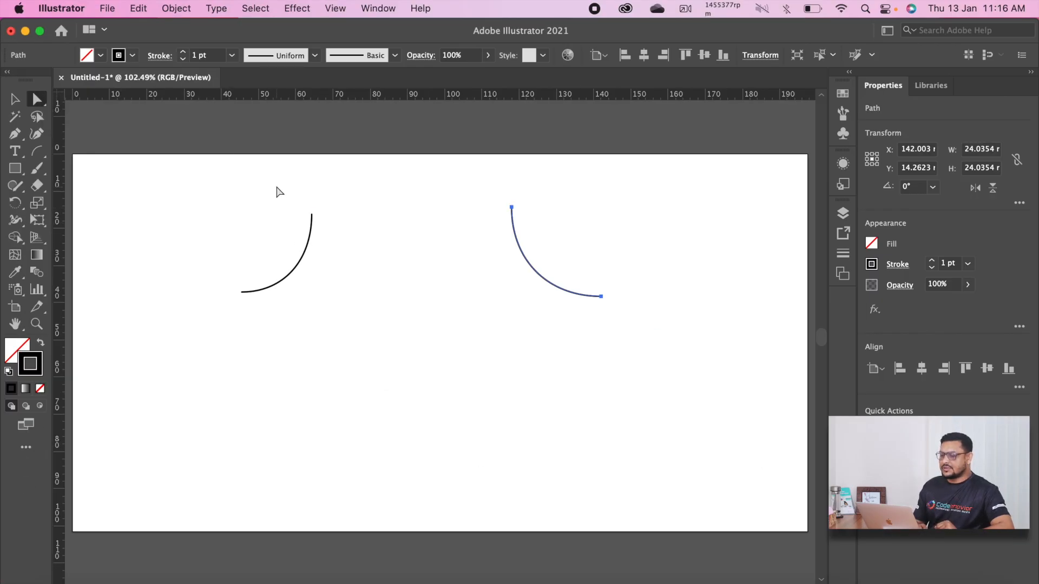
{"action": "left_click_drag", "start_coordinate": [275, 185], "coordinate": [534, 221]}
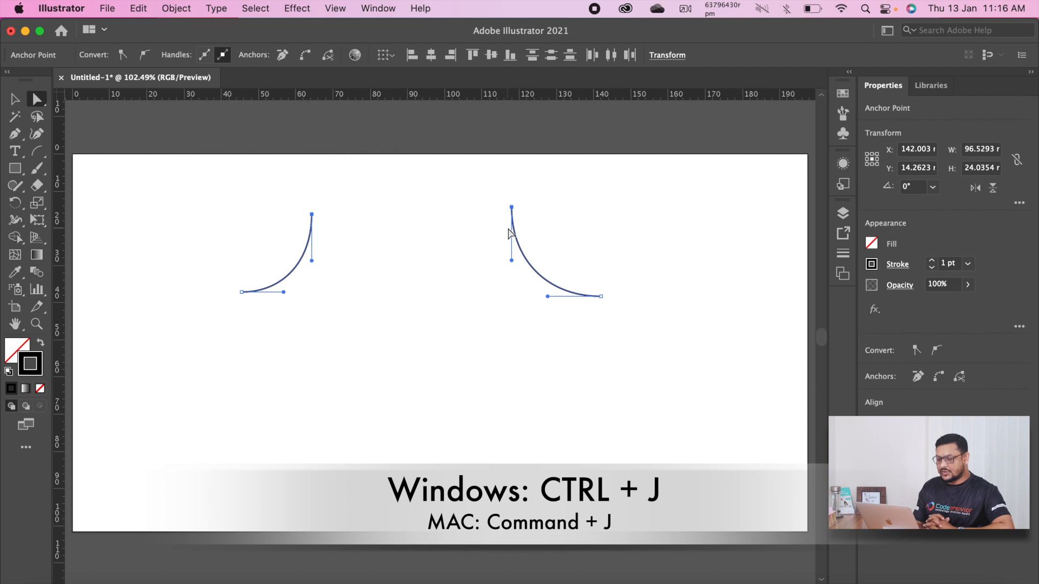
{"action": "right_click", "coordinate": [477, 222]}
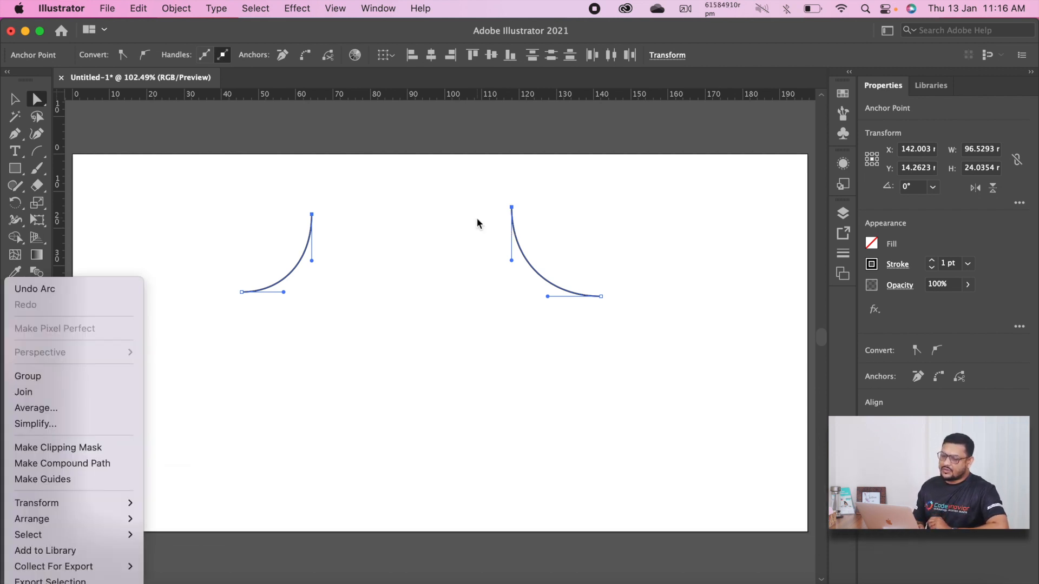
{"action": "left_click", "coordinate": [78, 392]}
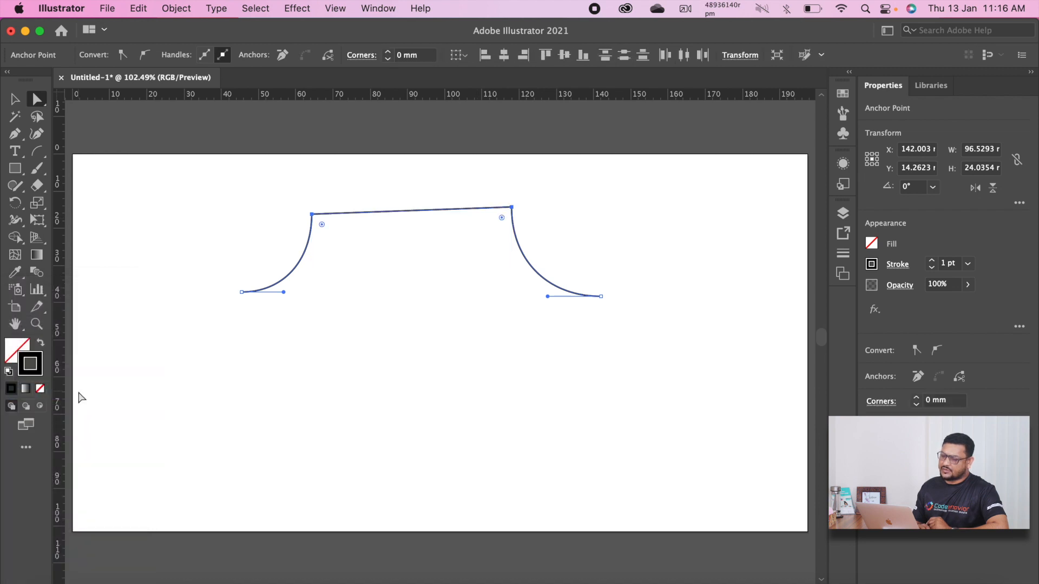
{"action": "left_click", "coordinate": [348, 362]}
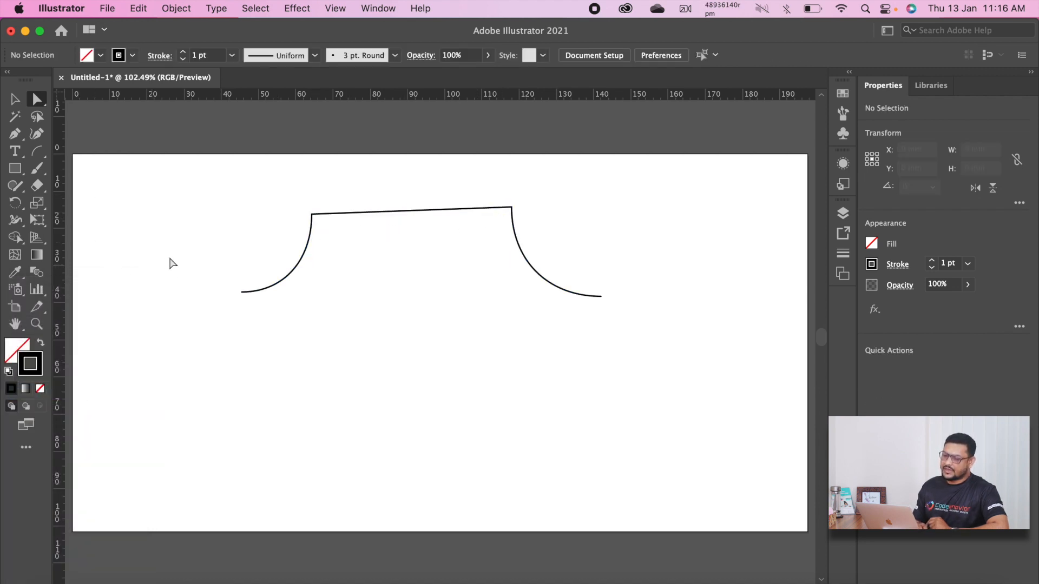
Join the two lower end anchor points to close the shape, then deselect it.
{"action": "left_click_drag", "start_coordinate": [181, 268], "coordinate": [663, 363]}
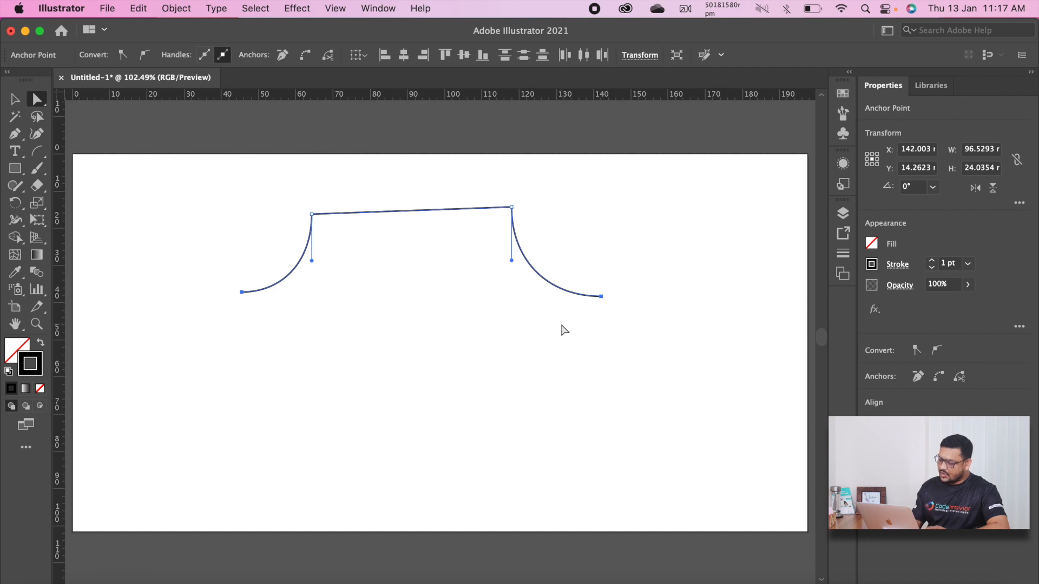
{"action": "key", "text": "super+j"}
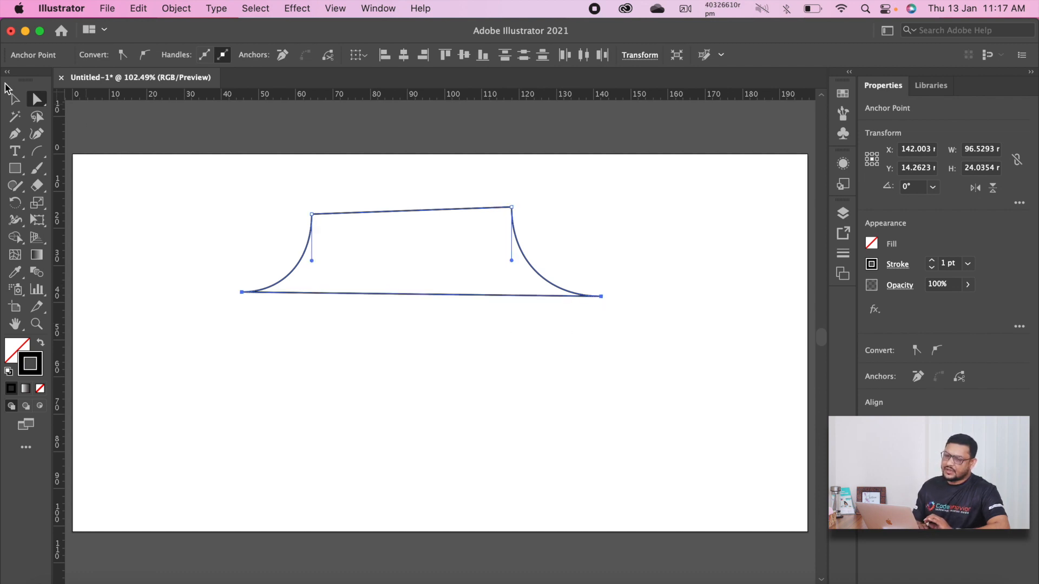
{"action": "left_click", "coordinate": [15, 99]}
{"action": "left_click", "coordinate": [156, 298]}
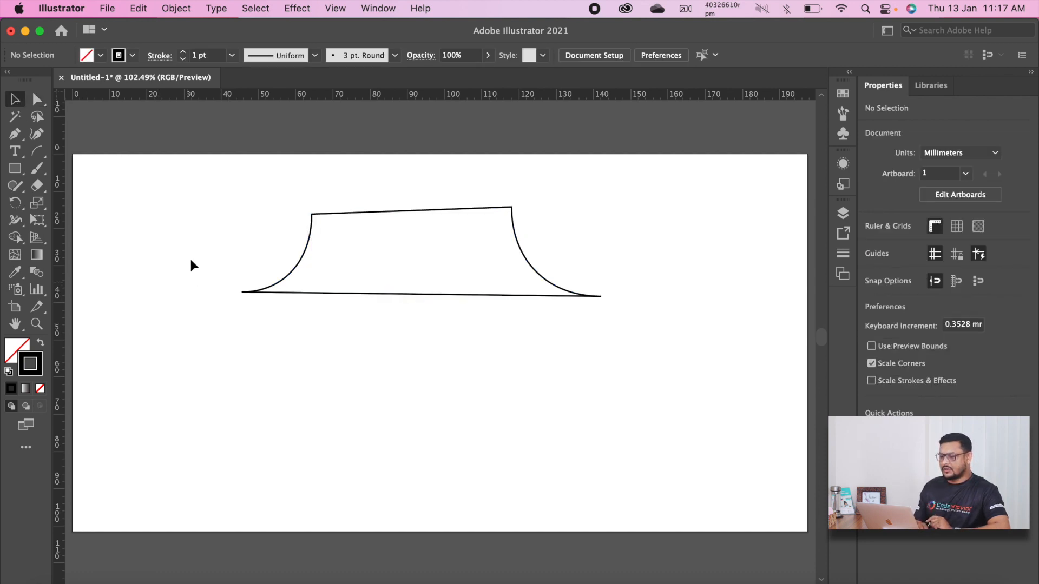
Adjust the closed shape by nudging its top edge, lowering the upper-right anchor and shifting the lower-right anchor slightly inward.
{"action": "left_click", "coordinate": [38, 101]}
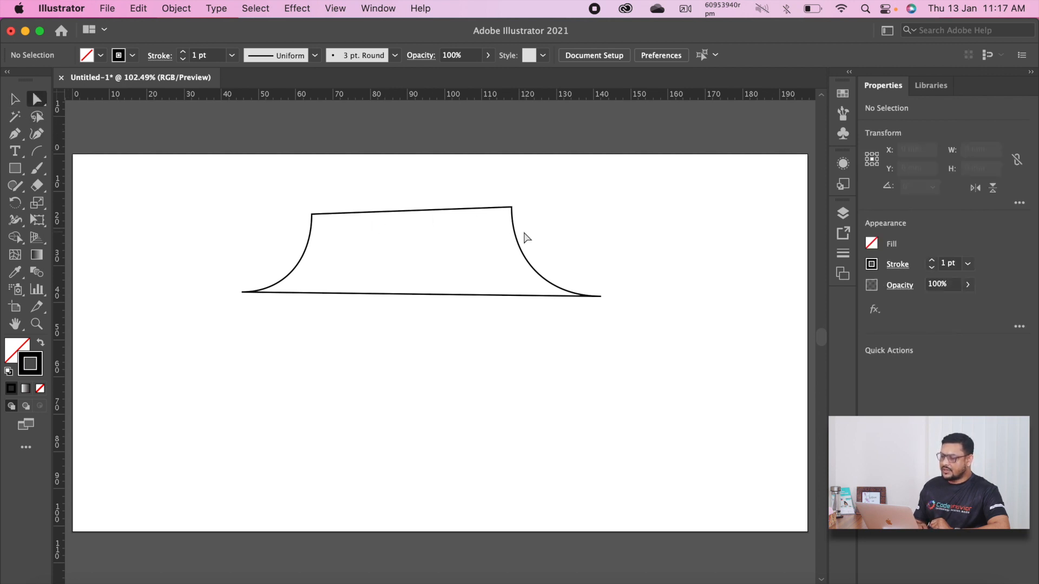
{"action": "mouse_move", "coordinate": [499, 207]}
{"action": "left_mouse_down"}
{"action": "mouse_move", "coordinate": [498, 225]}
{"action": "mouse_move", "coordinate": [498, 208]}
{"action": "left_mouse_up"}
{"action": "left_click", "coordinate": [564, 206]}
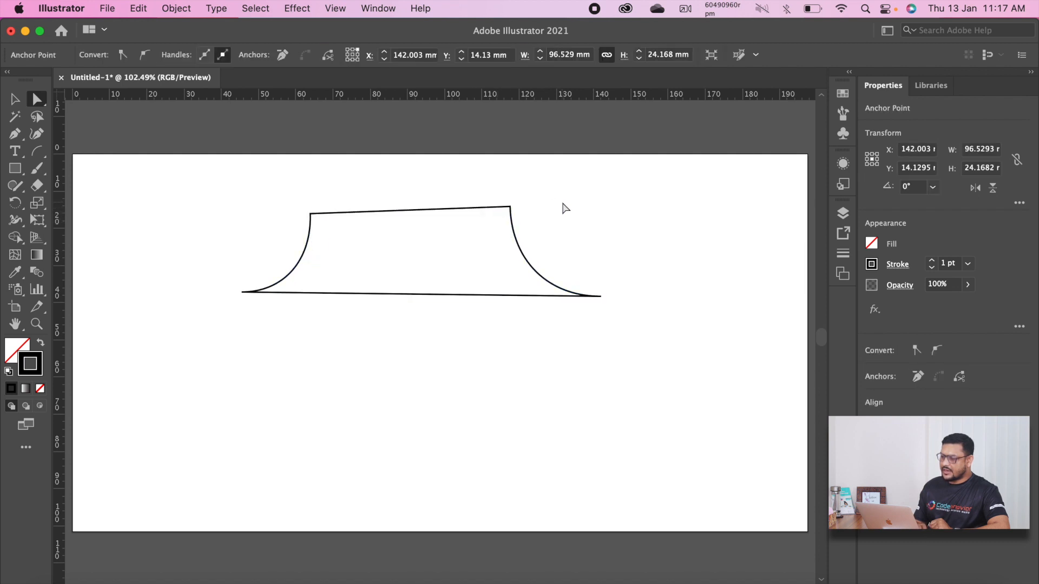
{"action": "left_click", "coordinate": [510, 210]}
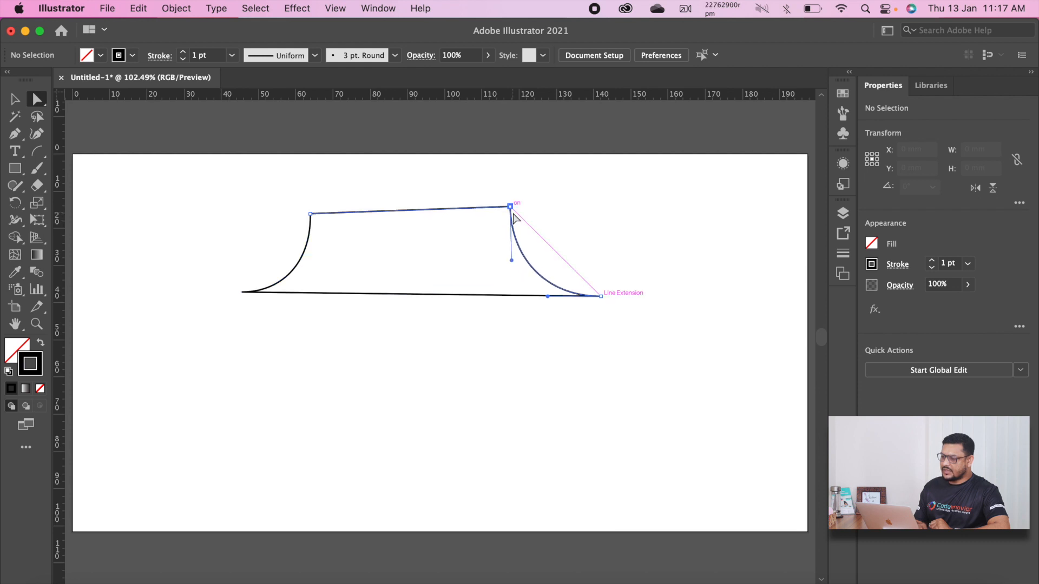
{"action": "left_click_drag", "start_coordinate": [513, 215], "coordinate": [511, 219]}
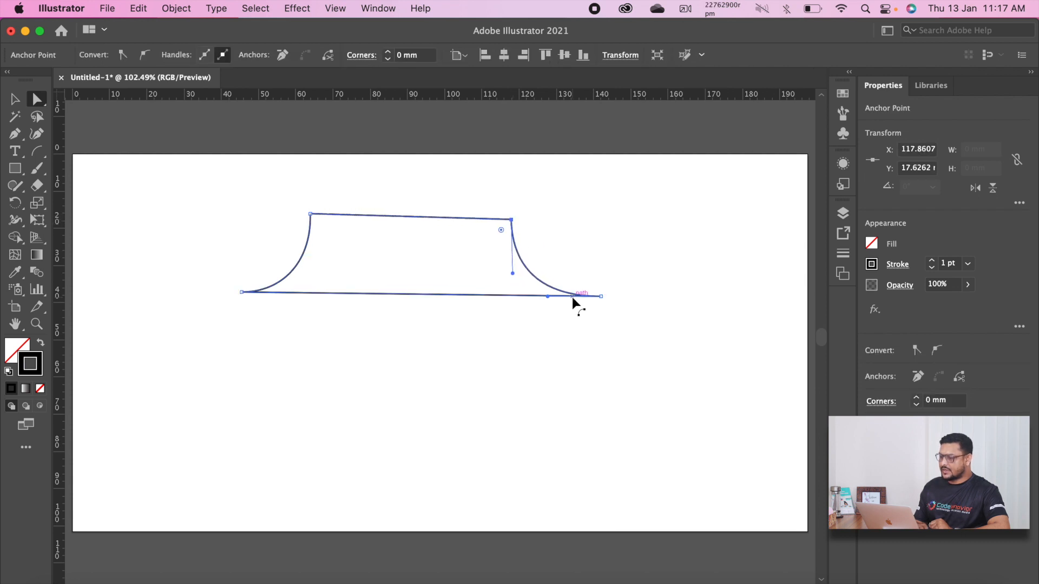
{"action": "left_click_drag", "start_coordinate": [601, 296], "coordinate": [590, 297]}
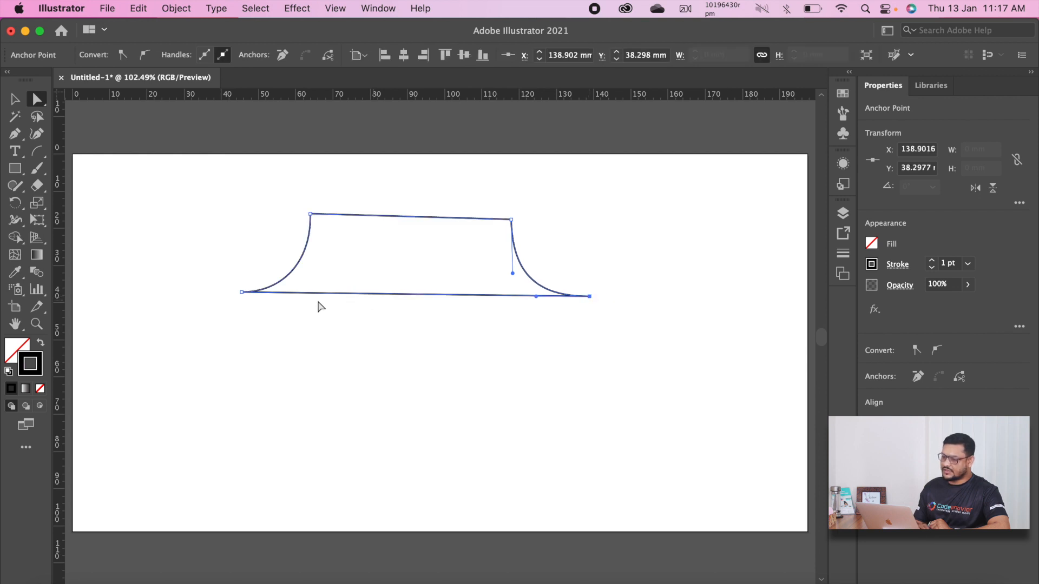
Bend the shape's left curve into a rightward bulge by pulling both of its direction handles.
{"action": "mouse_move", "coordinate": [241, 292]}
{"action": "left_mouse_down"}
{"action": "mouse_move", "coordinate": [243, 302]}
{"action": "mouse_move", "coordinate": [243, 292]}
{"action": "left_mouse_up"}
{"action": "left_click_drag", "start_coordinate": [312, 262], "coordinate": [422, 273]}
{"action": "left_click_drag", "start_coordinate": [285, 297], "coordinate": [317, 375]}
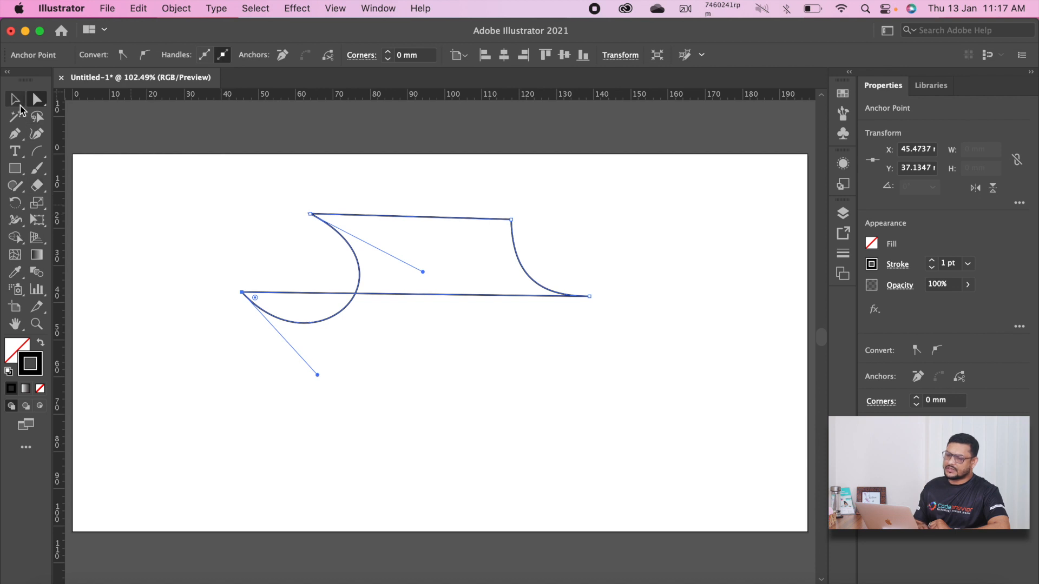
Raise the shape's lower-right anchor and pull the right curve's direction handles down and to the left to form a deep loop.
{"action": "left_click_drag", "start_coordinate": [589, 296], "coordinate": [561, 318]}
{"action": "left_click_drag", "start_coordinate": [509, 271], "coordinate": [436, 310]}
{"action": "left_click", "coordinate": [512, 220]}
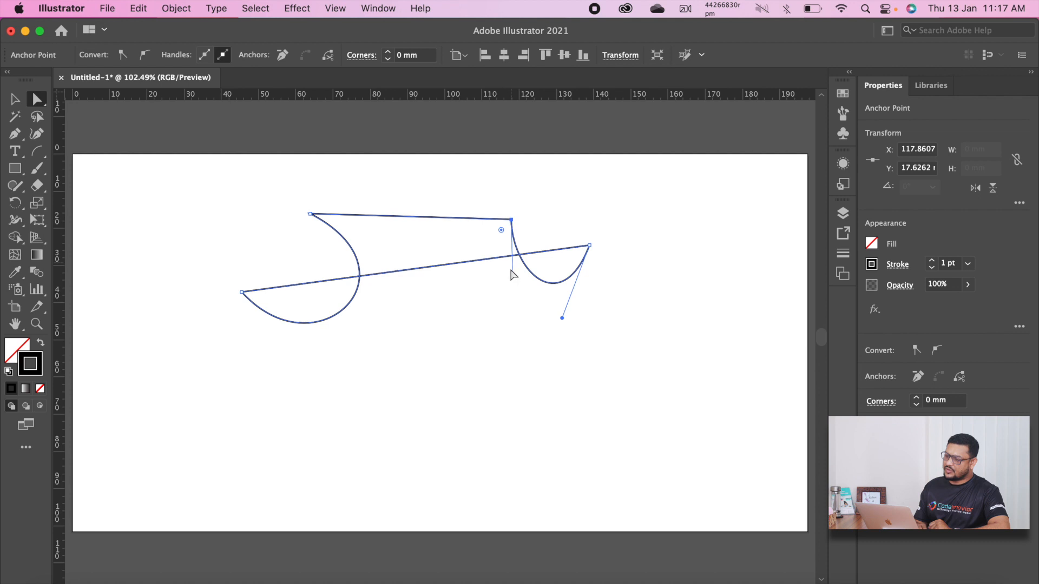
{"action": "left_click_drag", "start_coordinate": [512, 274], "coordinate": [355, 363]}
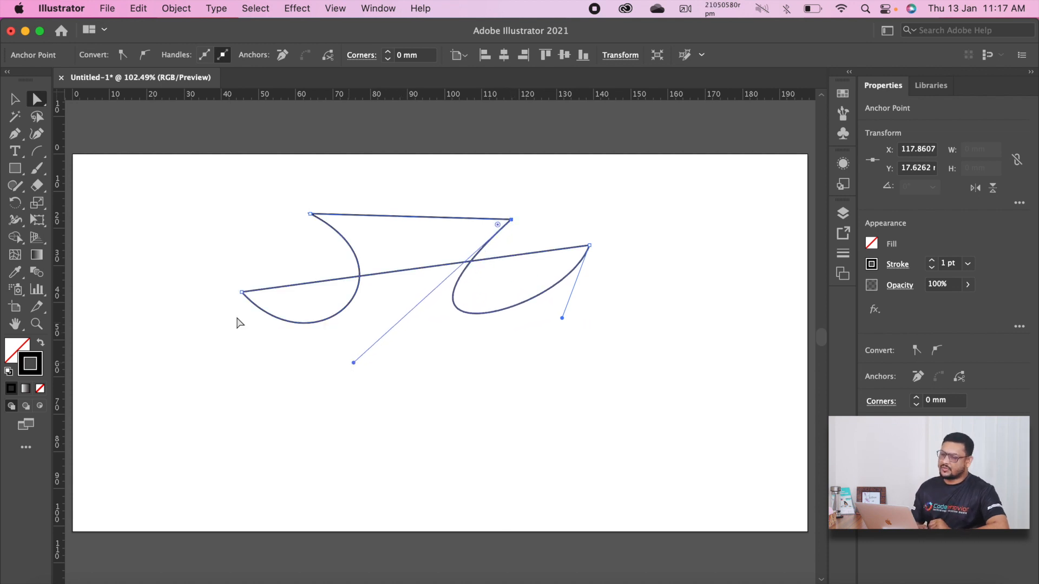
Delete the reshaped closed path to clear the artboard.
{"action": "left_click", "coordinate": [15, 99]}
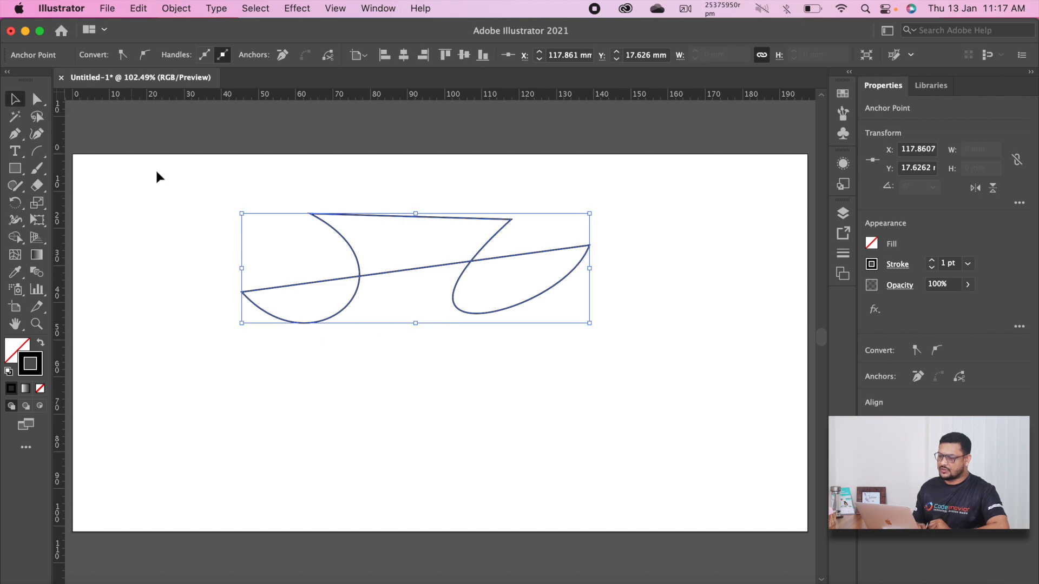
{"action": "key", "text": "Delete"}
{"action": "left_click", "coordinate": [182, 227]}
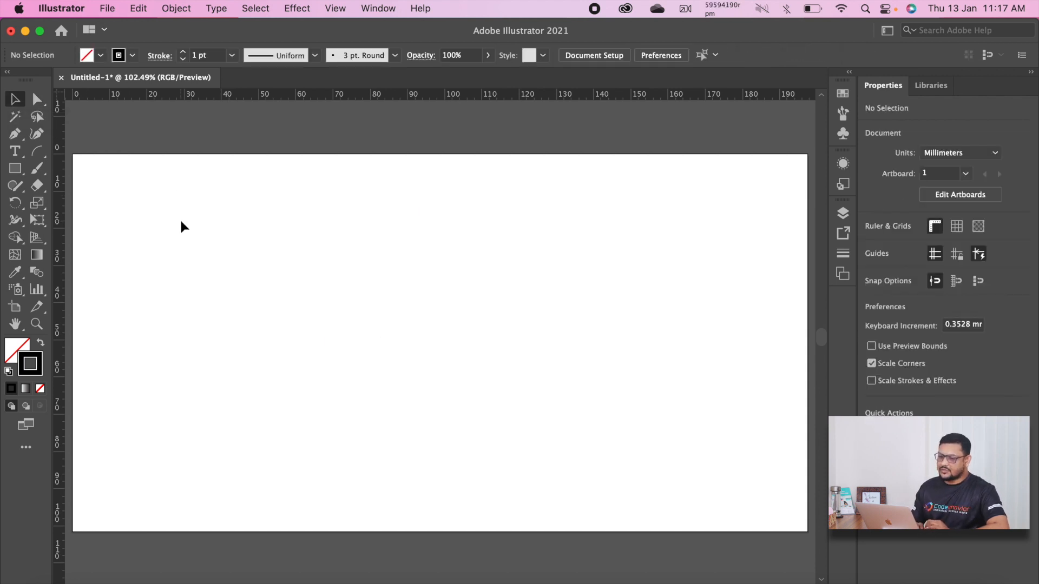
Draw a single arc about 20 mm wide and 22 mm high near the centre of the artboard.
{"action": "left_click", "coordinate": [38, 152]}
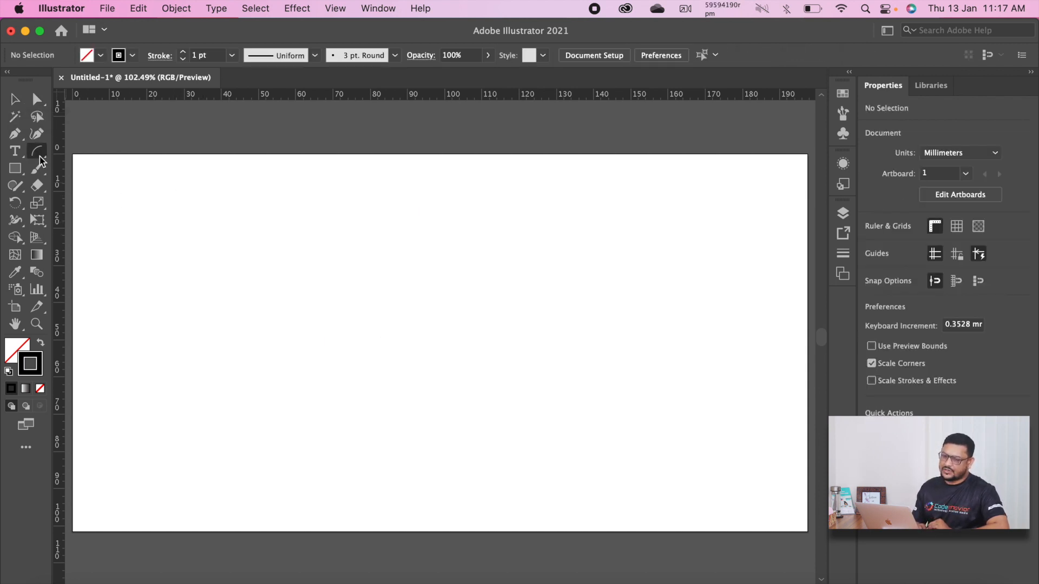
{"action": "left_click", "coordinate": [428, 239]}
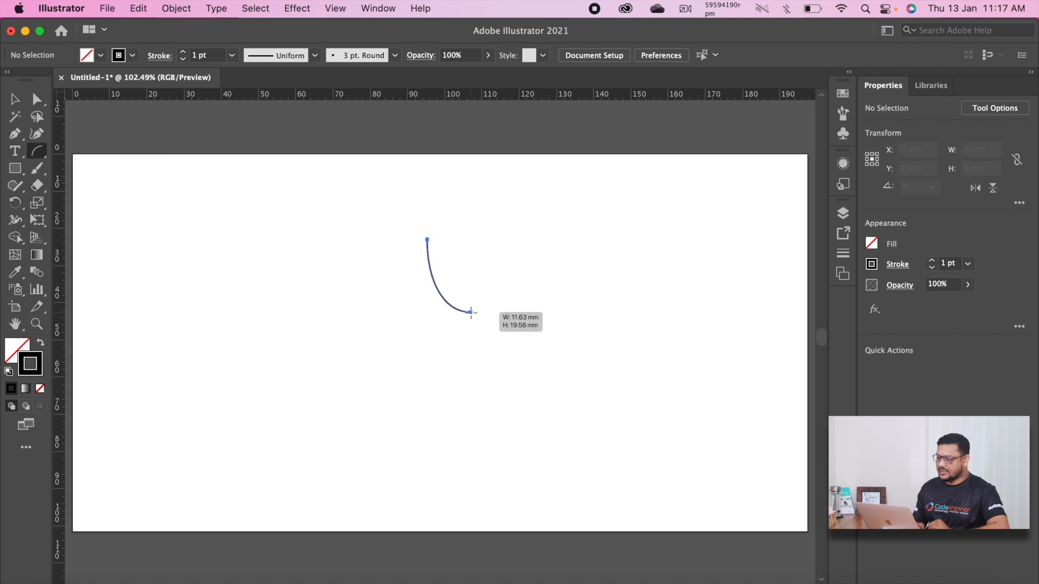
{"action": "left_click", "coordinate": [501, 319]}
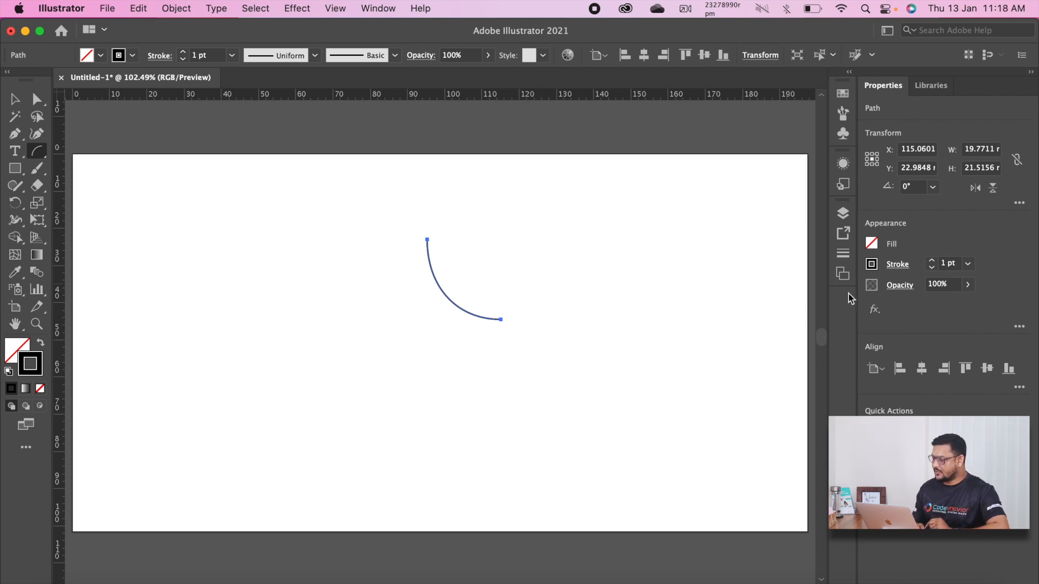
Apply the width profile that tapers symmetrically at both ends to the arc's stroke.
{"action": "left_click", "coordinate": [898, 265]}
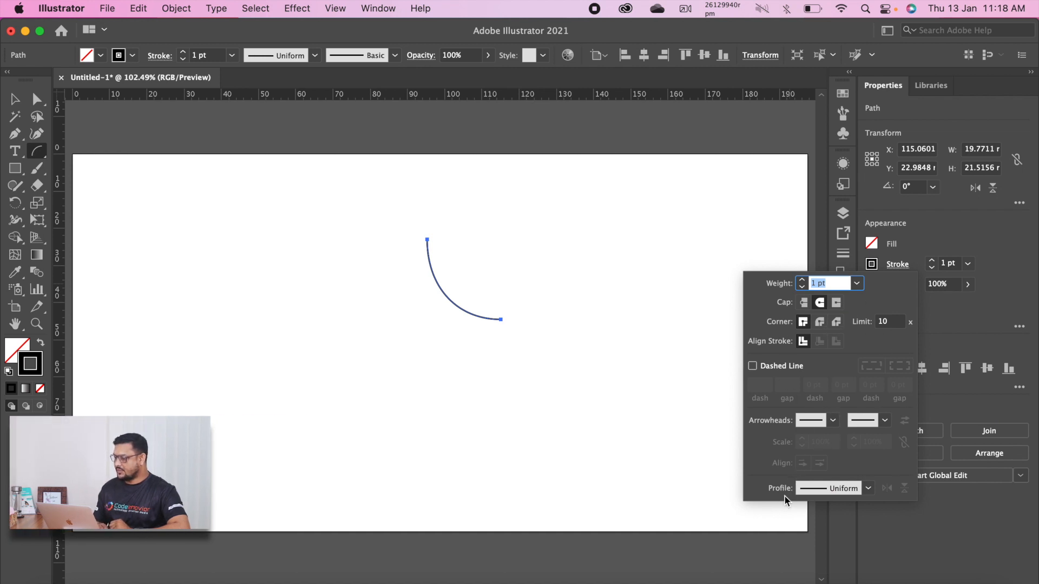
{"action": "left_click", "coordinate": [868, 489]}
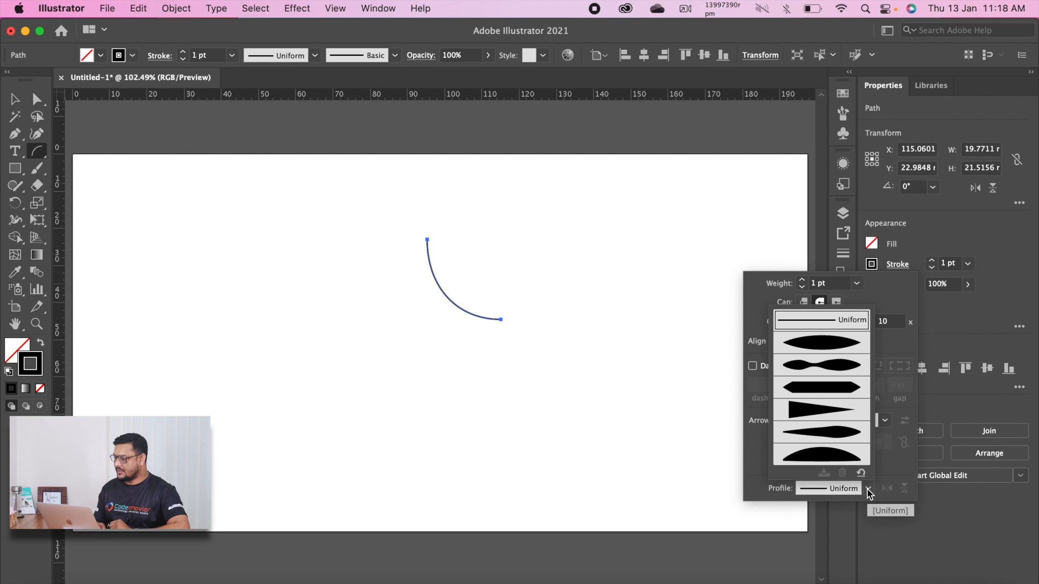
{"action": "left_click", "coordinate": [824, 346]}
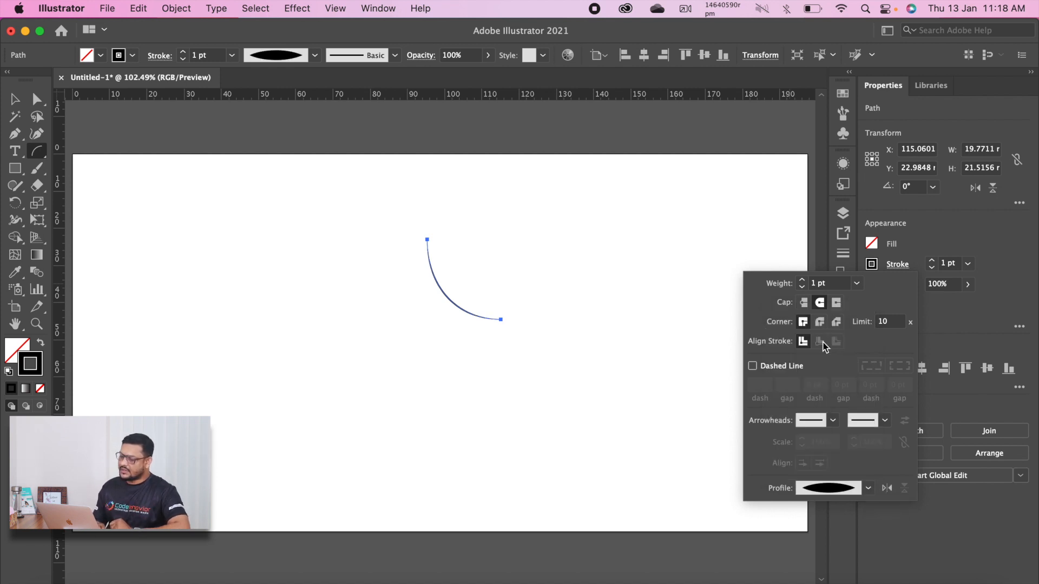
{"action": "left_click", "coordinate": [768, 284]}
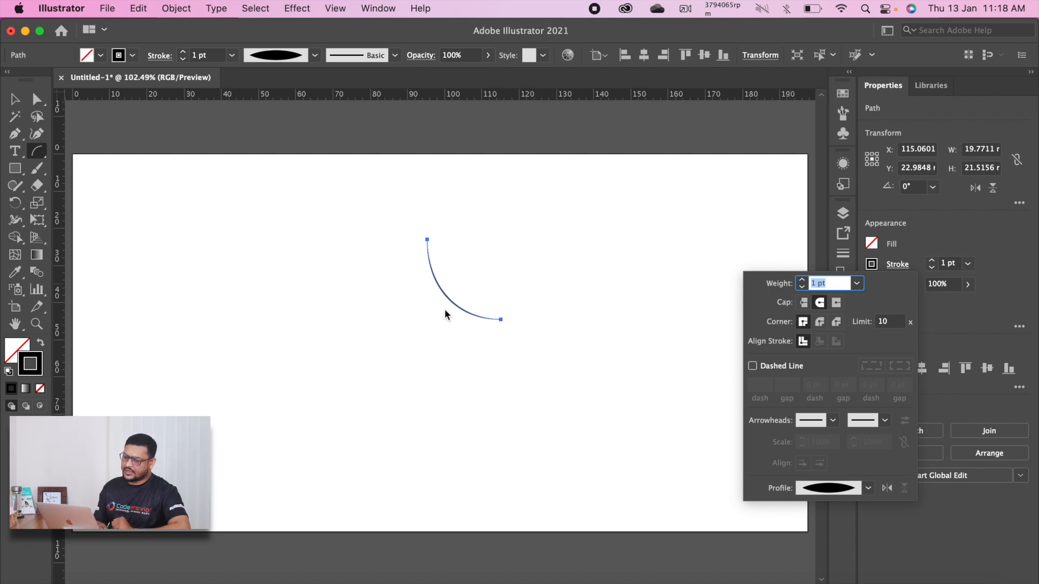
{"action": "left_click", "coordinate": [747, 211]}
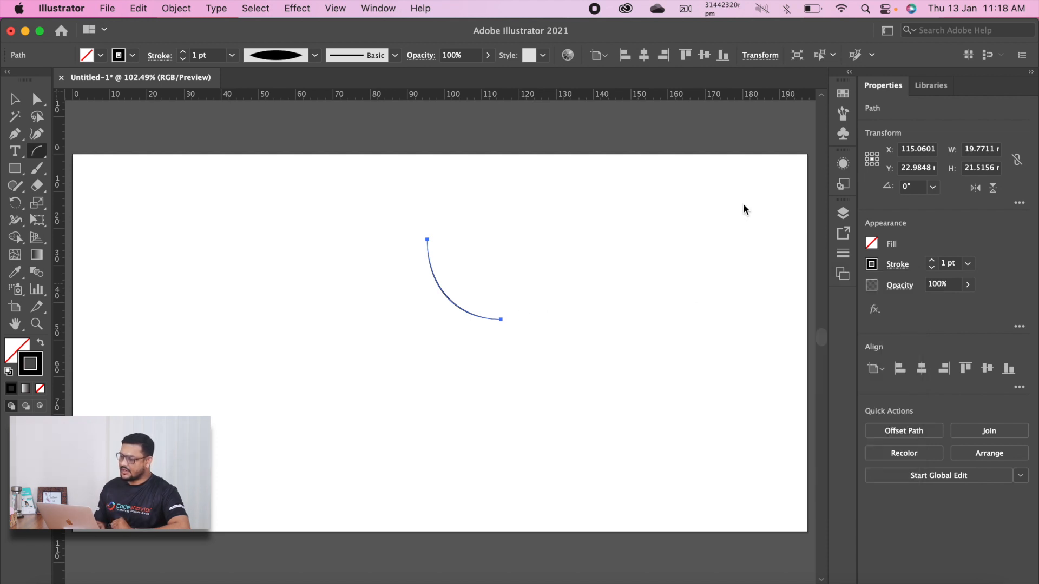
Set the arc's stroke weight to 6 pt and move the arc up about 11 mm.
{"action": "left_click", "coordinate": [931, 261]}
{"action": "left_click", "coordinate": [931, 261]}
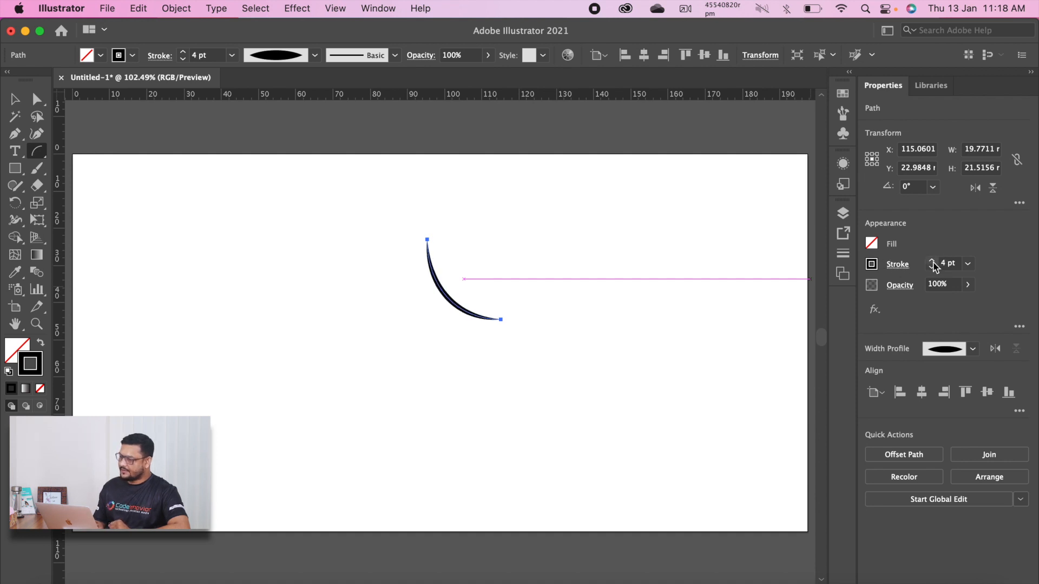
{"action": "left_click", "coordinate": [931, 261]}
{"action": "left_click", "coordinate": [932, 262]}
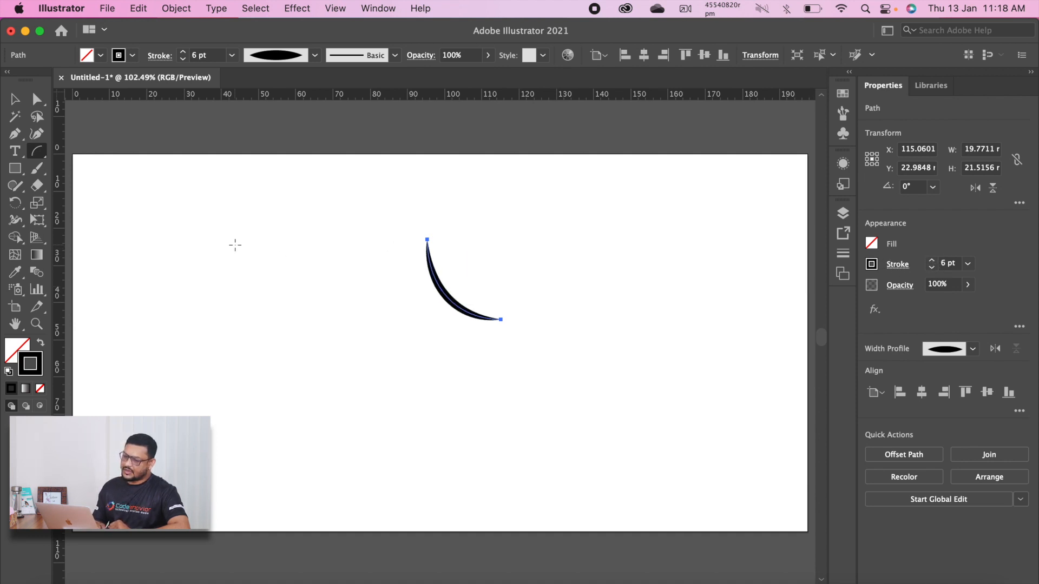
{"action": "left_click", "coordinate": [16, 102]}
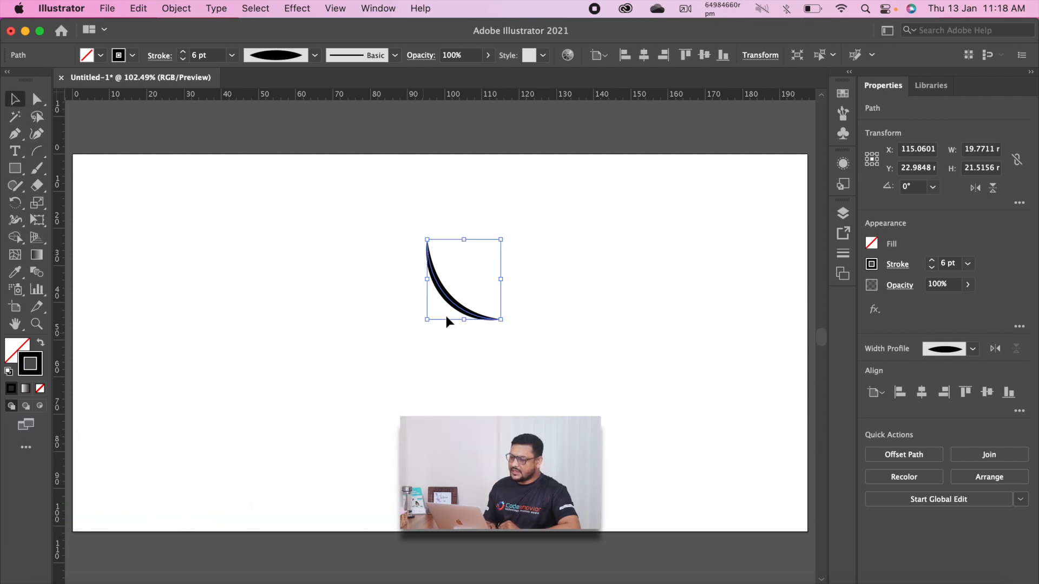
{"action": "left_click_drag", "start_coordinate": [456, 310], "coordinate": [448, 266]}
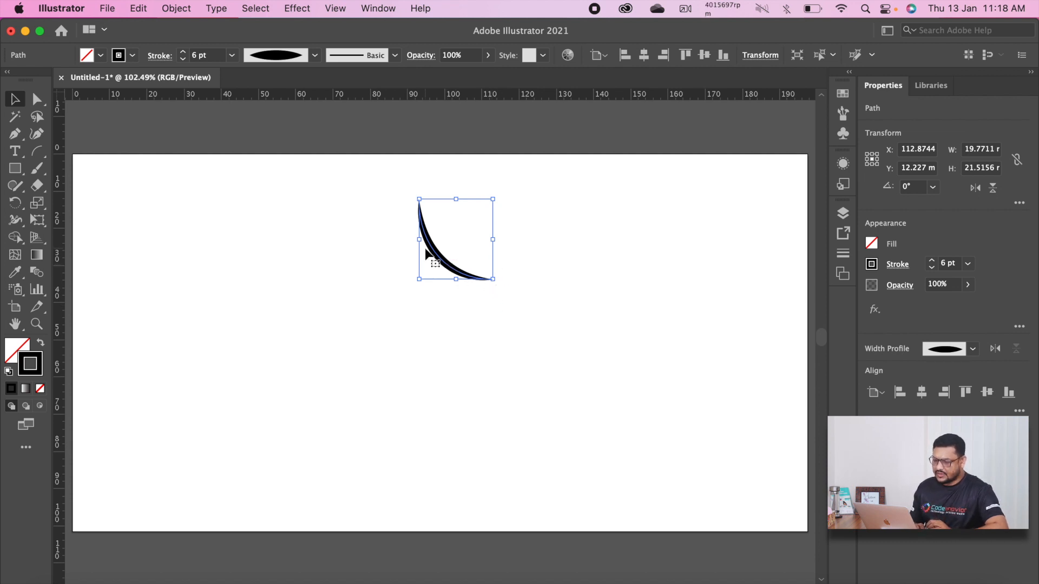
Paste a copy of the arc directly in front of the original and undo a trial move of the copy.
{"action": "left_click", "coordinate": [139, 8]}
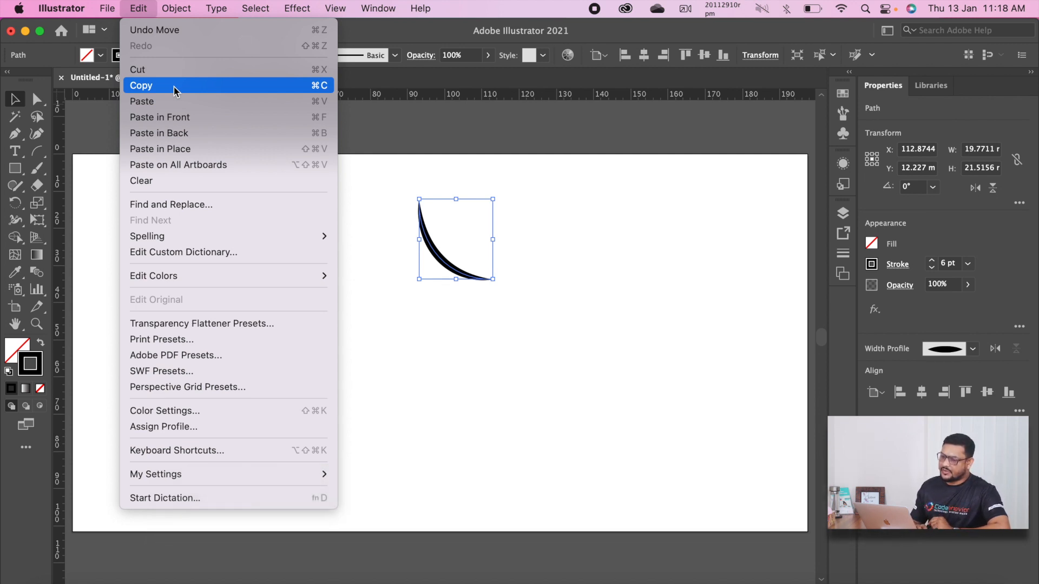
{"action": "left_click", "coordinate": [192, 94]}
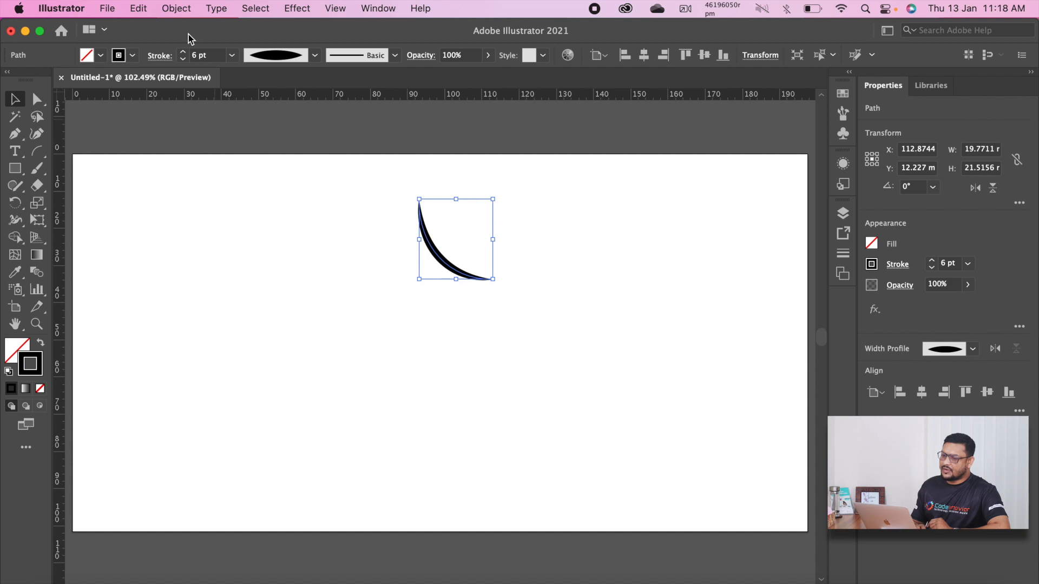
{"action": "left_click", "coordinate": [138, 8]}
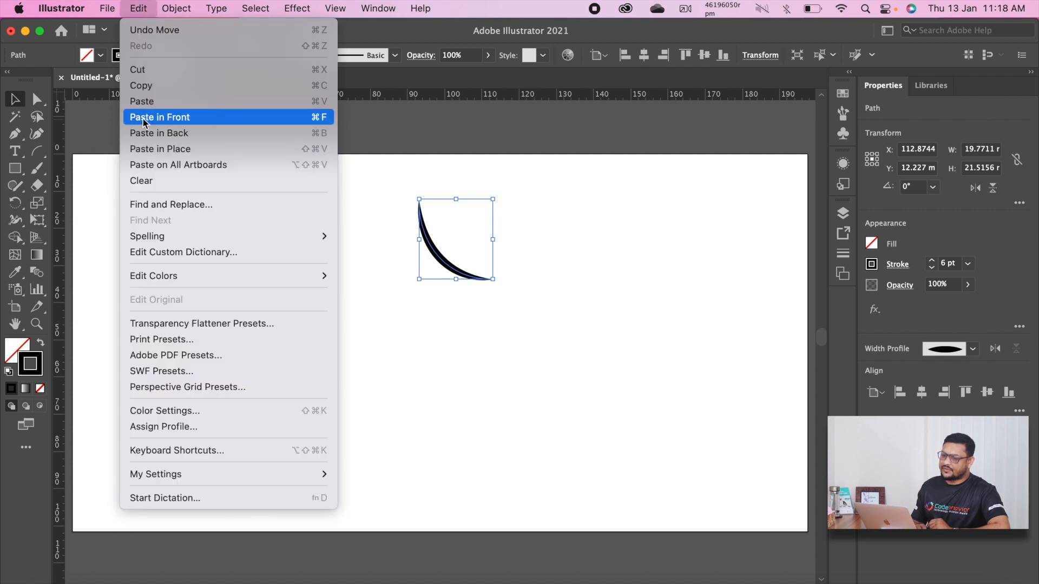
{"action": "left_click", "coordinate": [201, 119]}
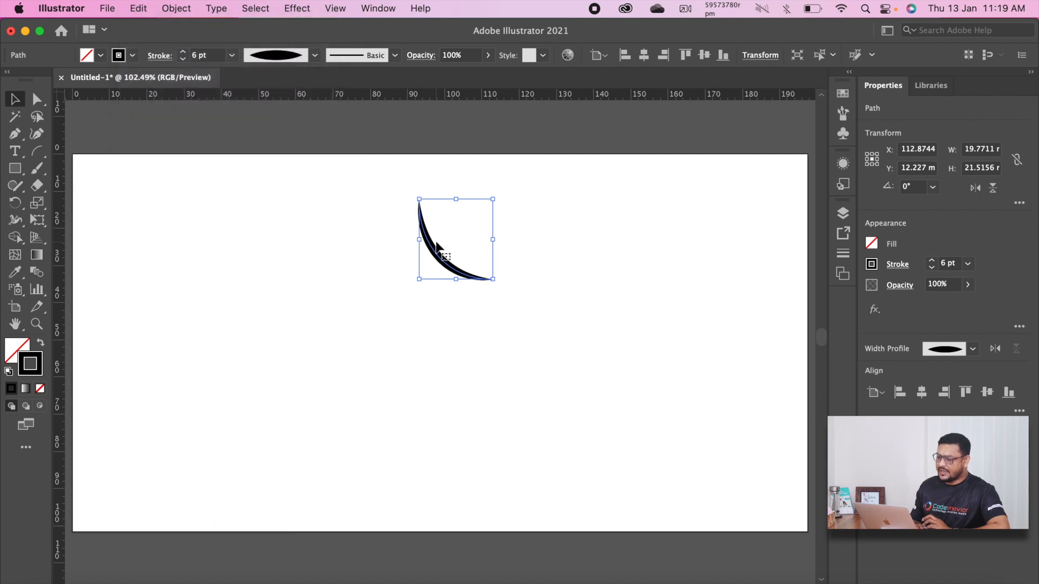
{"action": "left_click_drag", "start_coordinate": [437, 261], "coordinate": [370, 335]}
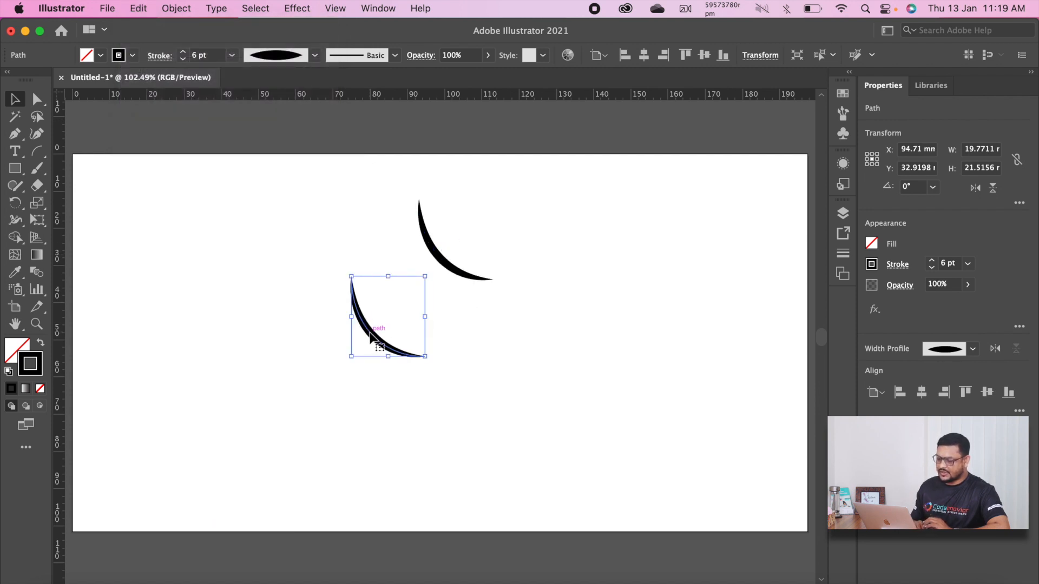
{"action": "key", "text": "super+z"}
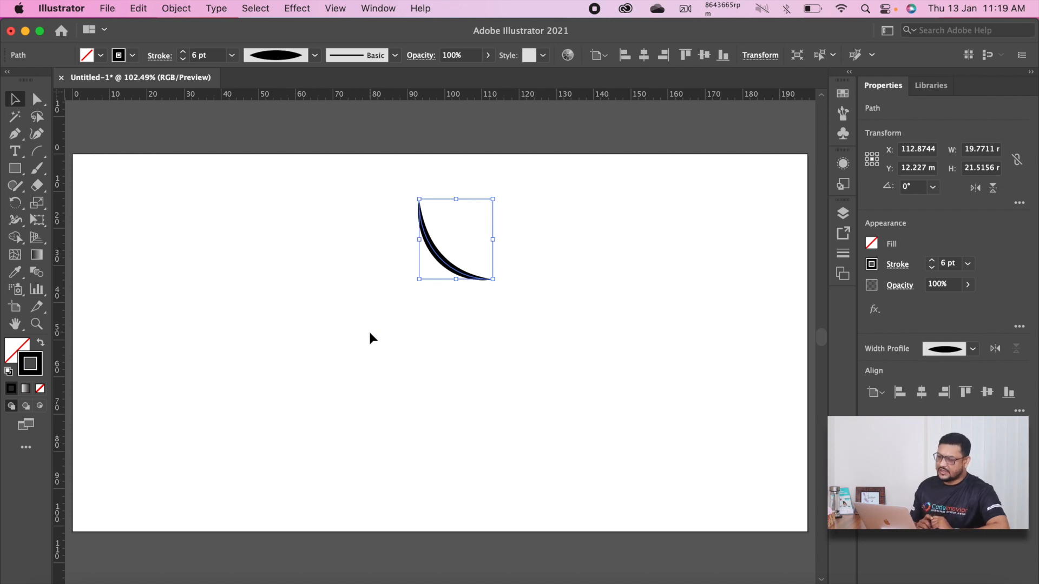
Create a copy of the arc rotated 45° about its lower-right anchor with the Rotate tool.
{"action": "left_click", "coordinate": [15, 206]}
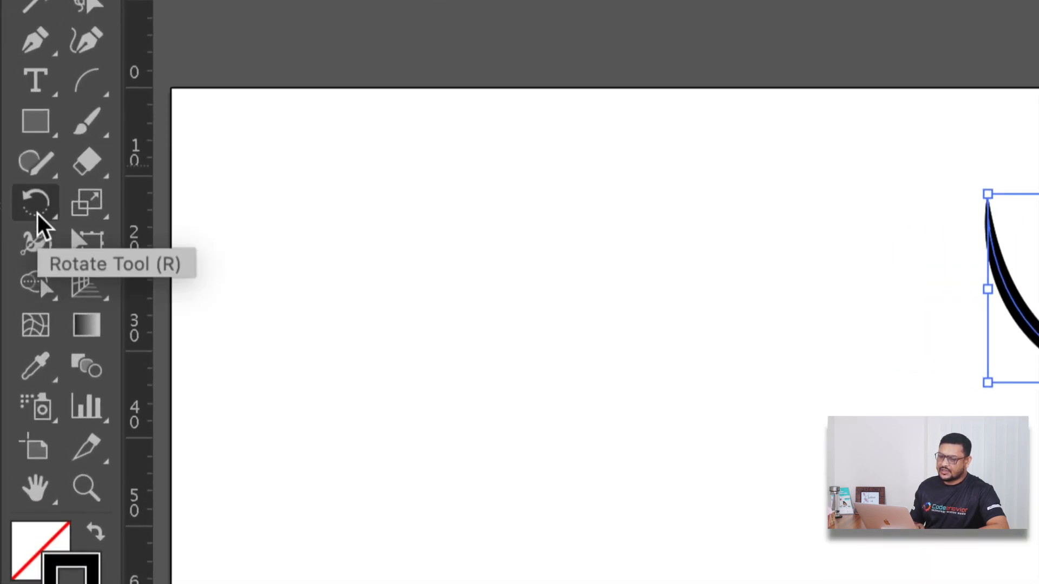
{"action": "left_click", "coordinate": [37, 213]}
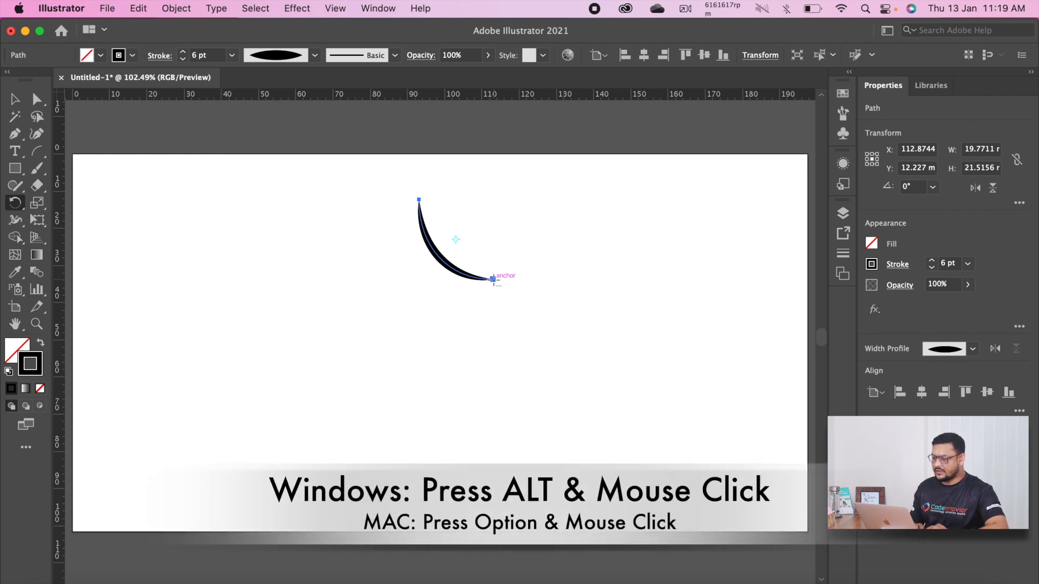
{"action": "left_click", "coordinate": [492, 279], "text": "alt"}
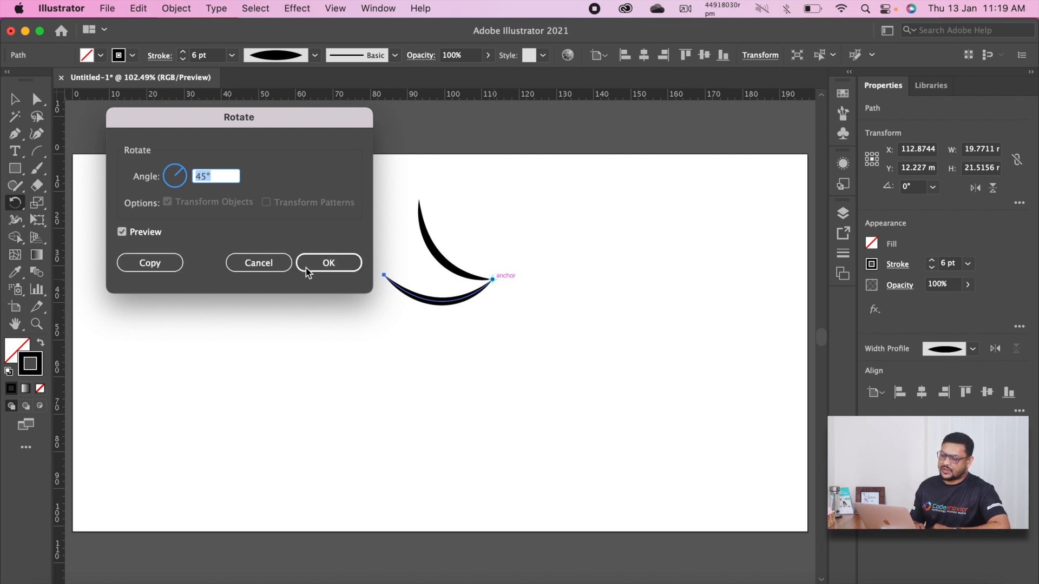
{"action": "left_click", "coordinate": [151, 267]}
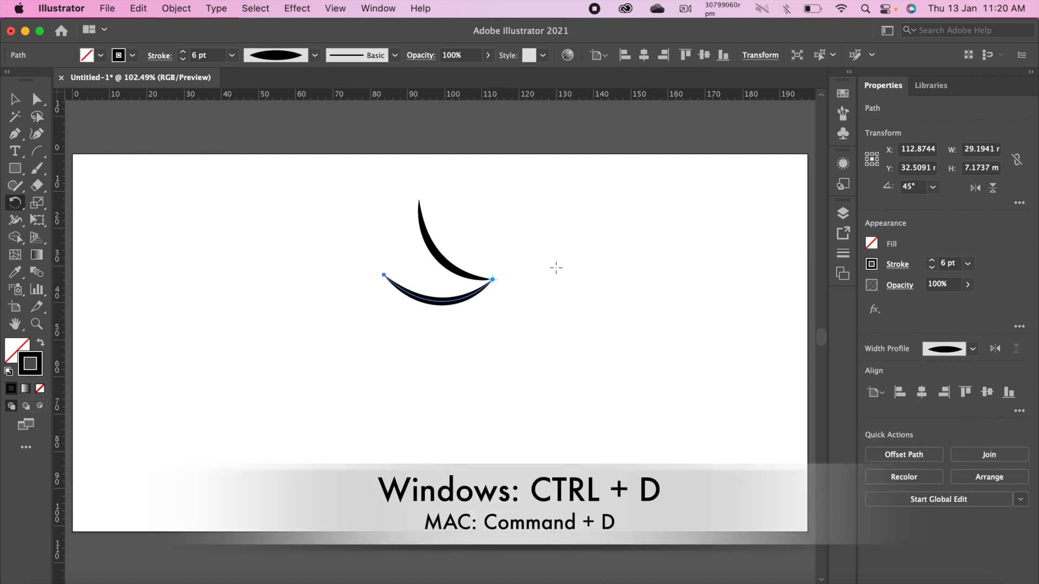
Repeat the 45° rotated copy six more times to complete an eight-armed pinwheel.
{"action": "key", "text": "super+d"}
{"action": "key", "text": "super+d"}
{"action": "key", "text": "super+d"}
{"action": "key", "text": "super+d"}
{"action": "key", "text": "super+d"}
{"action": "key", "text": "super+d"}
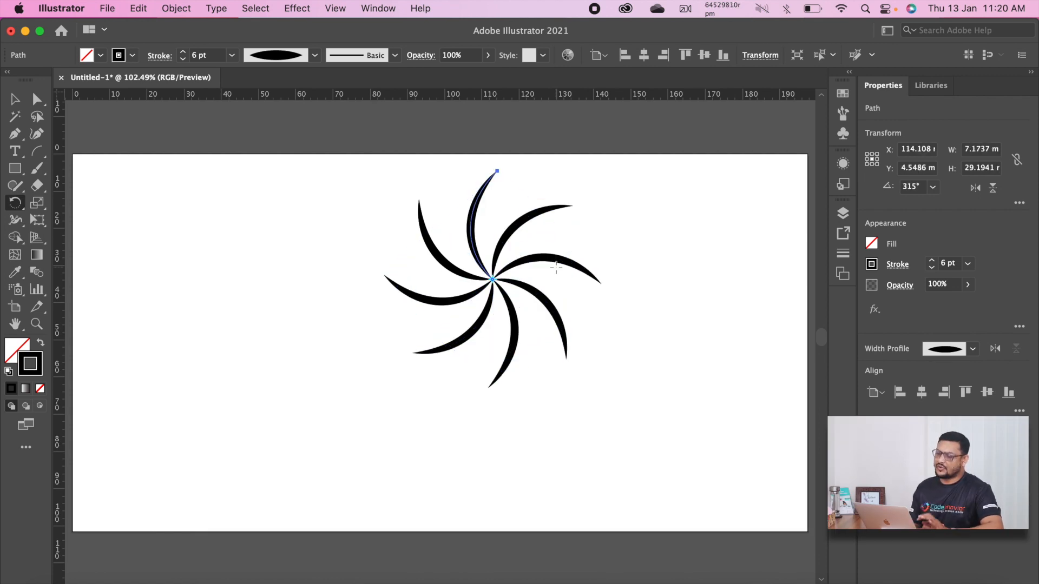
Select all the arcs of the pinwheel and group them.
{"action": "left_click", "coordinate": [14, 99]}
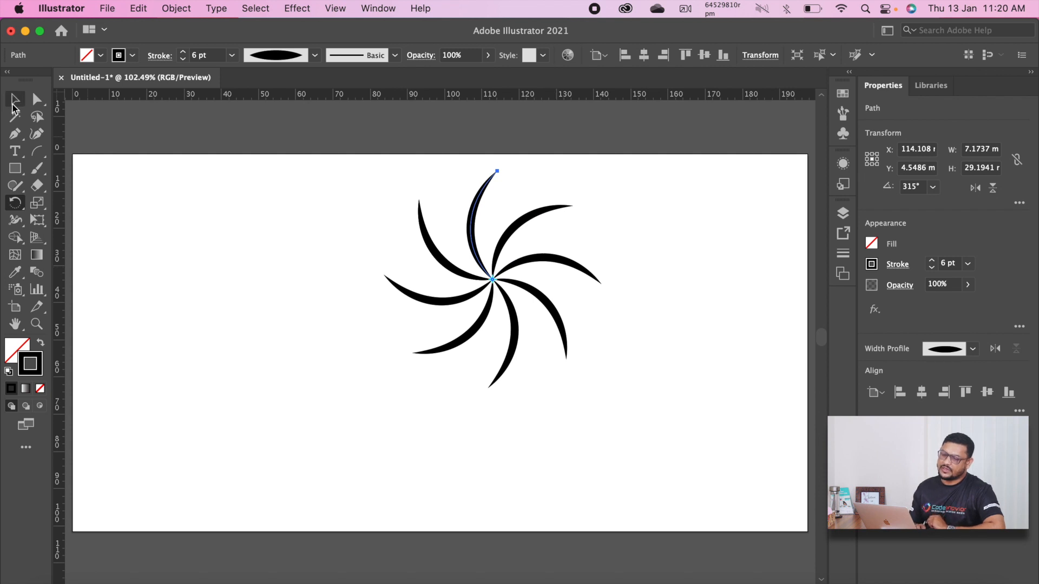
{"action": "left_click", "coordinate": [183, 216]}
{"action": "left_click", "coordinate": [424, 234]}
{"action": "left_click_drag", "start_coordinate": [308, 169], "coordinate": [638, 422]}
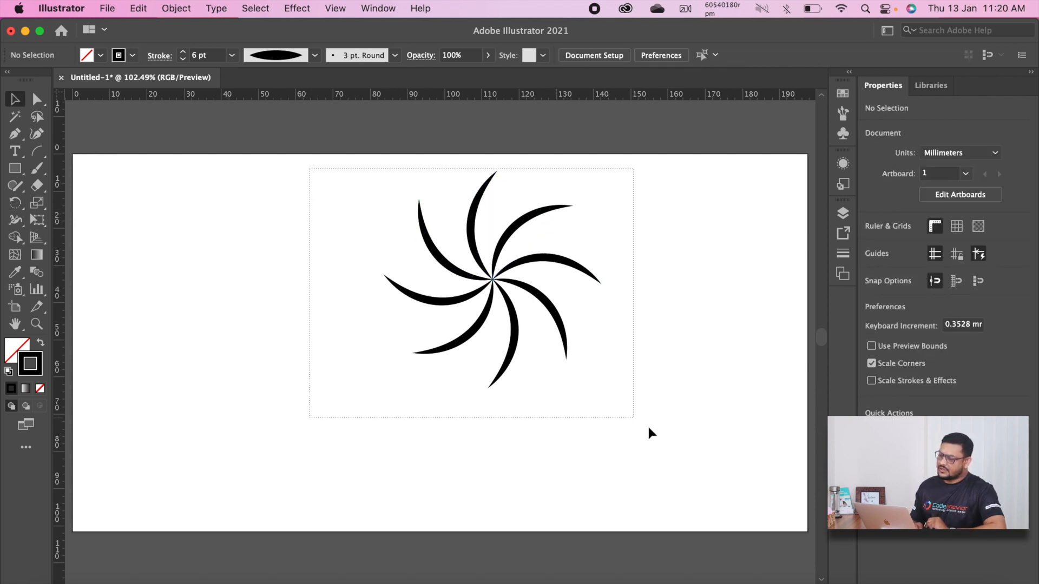
{"action": "right_click", "coordinate": [498, 281]}
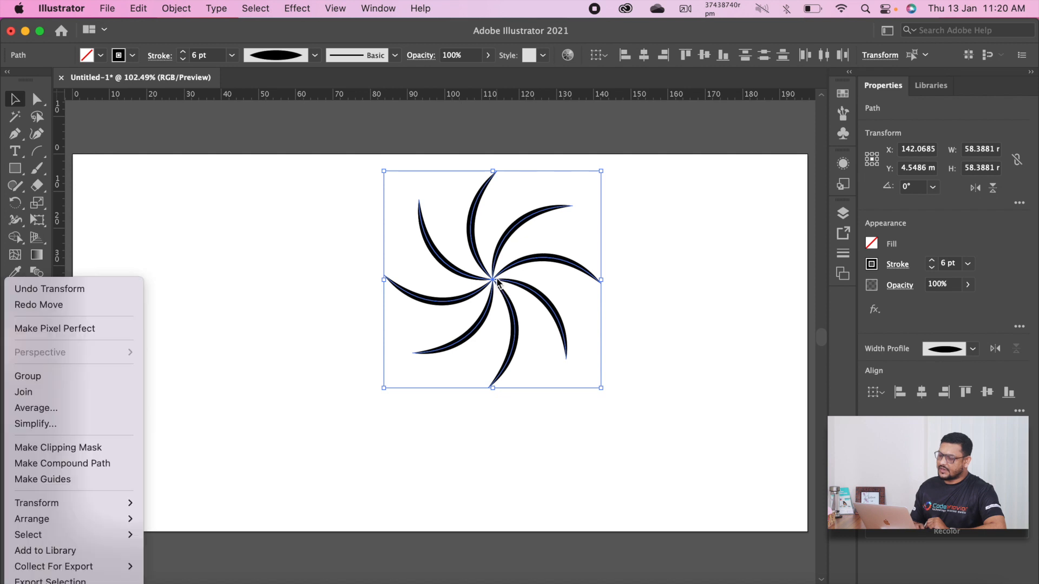
{"action": "left_click", "coordinate": [56, 376]}
Move the pinwheel group to the left half of the artboard and place a duplicate of it in the right half.
{"action": "left_click_drag", "start_coordinate": [472, 301], "coordinate": [205, 306]}
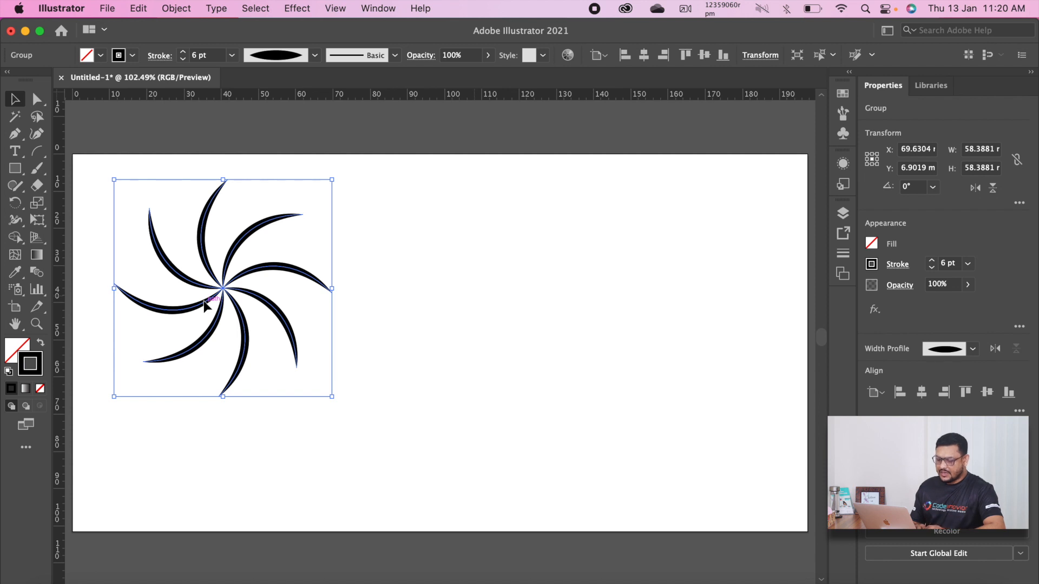
{"action": "left_click", "coordinate": [434, 262]}
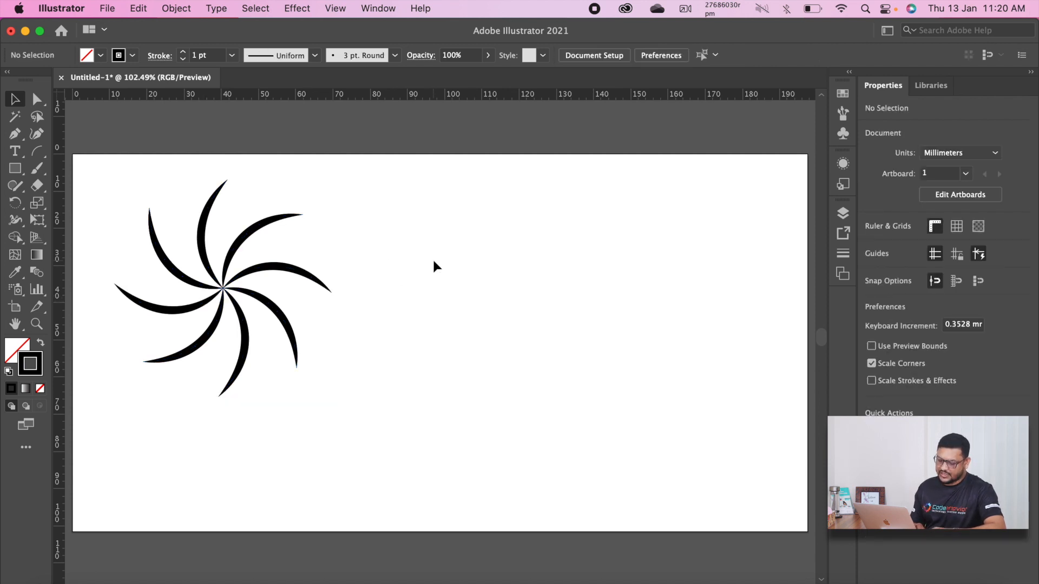
{"action": "left_click_drag", "start_coordinate": [279, 298], "coordinate": [572, 320]}
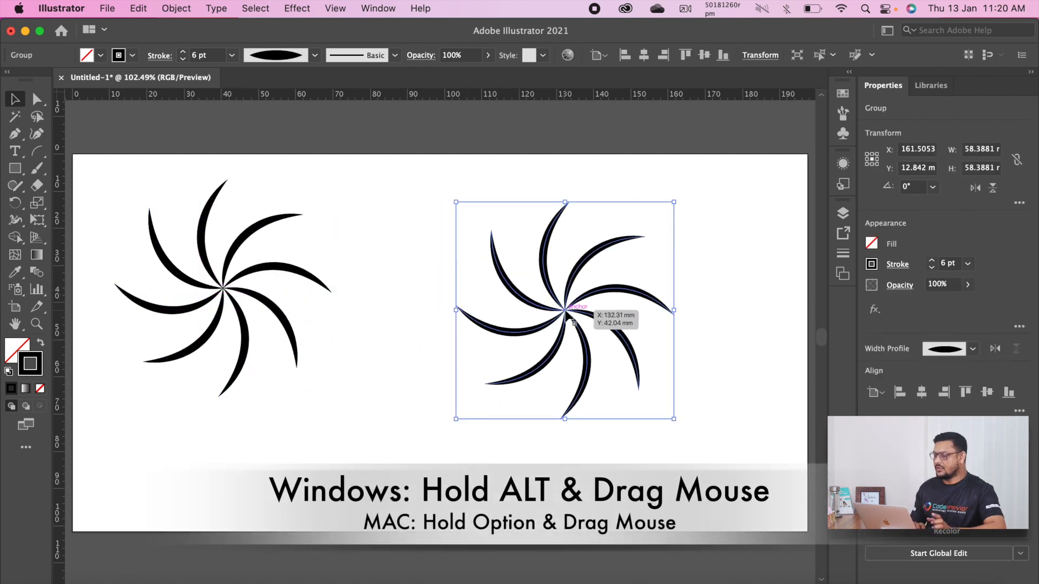
Give the duplicate pinwheel a 7 pt dashed stroke with a 0 pt dash and a 5 pt gap.
{"action": "left_click", "coordinate": [897, 270]}
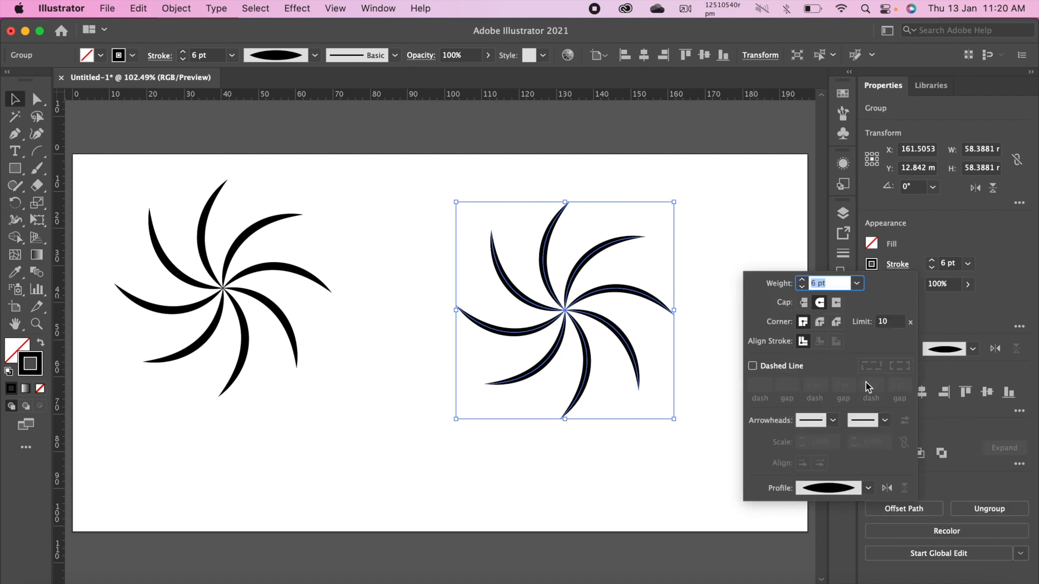
{"action": "left_click", "coordinate": [764, 373]}
{"action": "type", "text": "0"}
{"action": "key", "text": "Tab"}
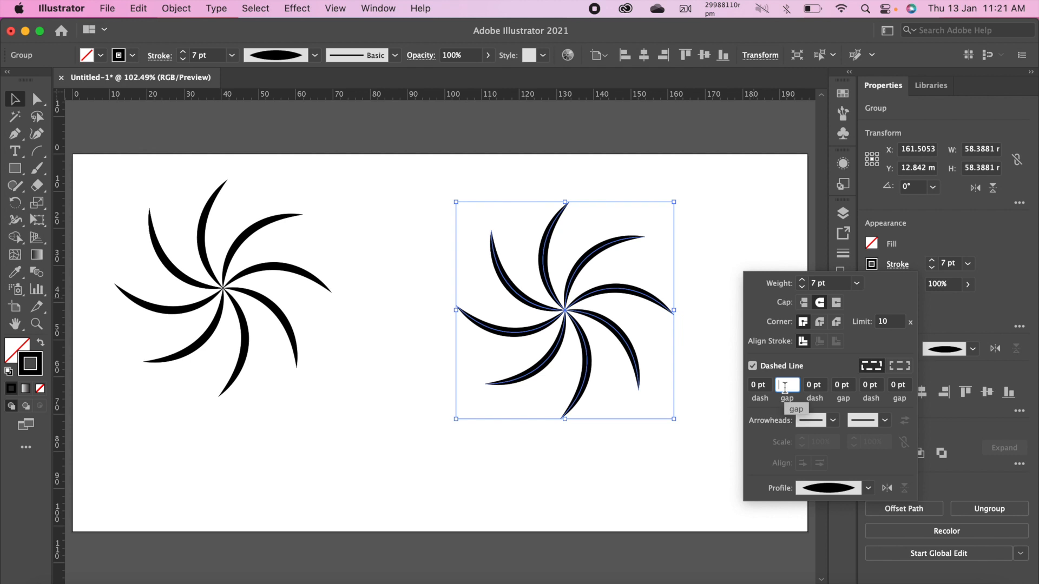
{"action": "type", "text": "1"}
{"action": "key", "text": "Return"}
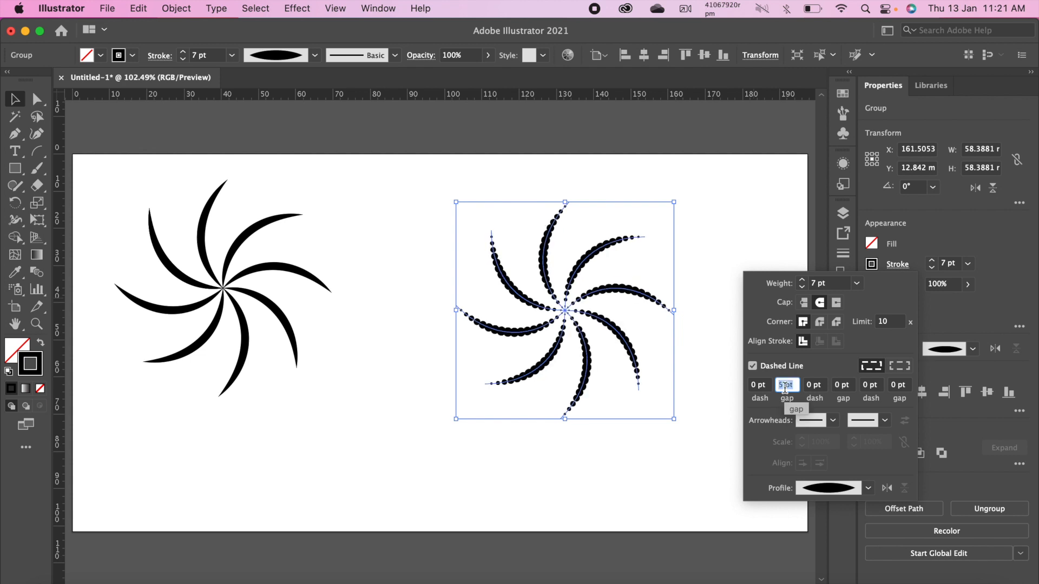
Widen the gap of the duplicate pinwheel's dashed stroke to 12 pt and deselect the artwork.
{"action": "type", "text": "0"}
{"action": "key", "text": "Return"}
{"action": "type", "text": "12"}
{"action": "key", "text": "Return"}
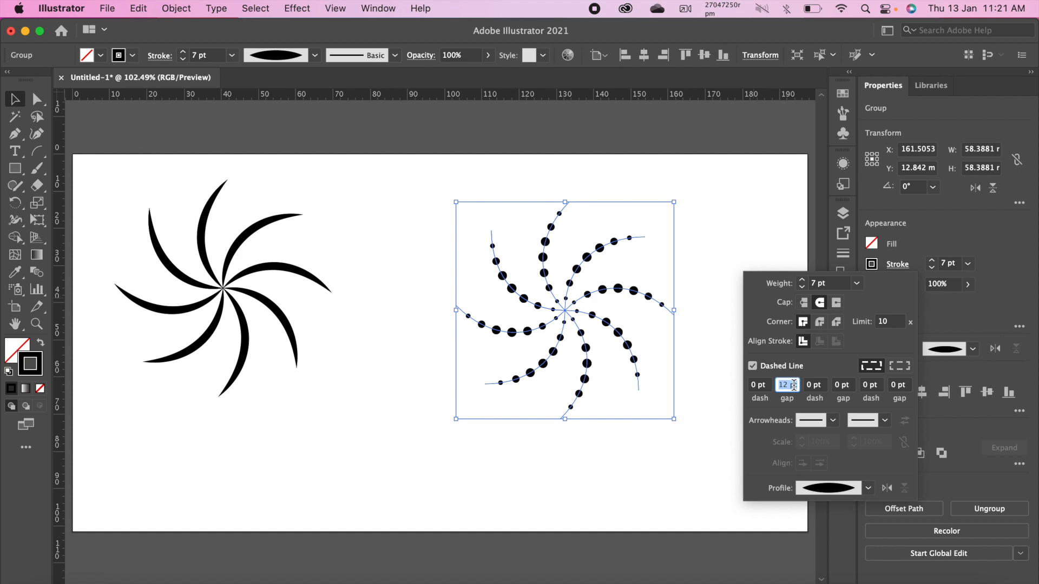
{"action": "key", "text": "Escape"}
{"action": "left_click", "coordinate": [724, 432]}
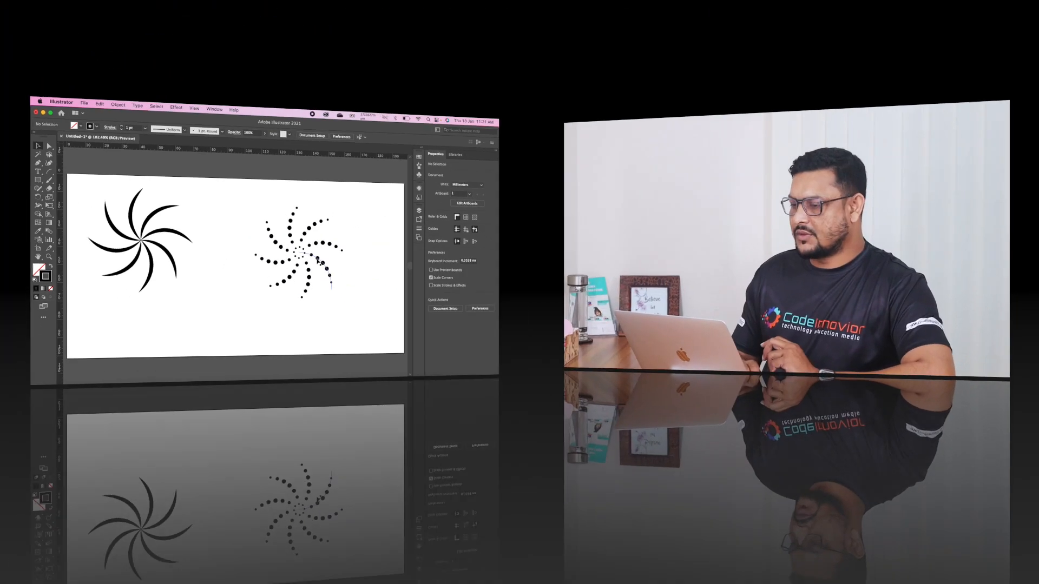